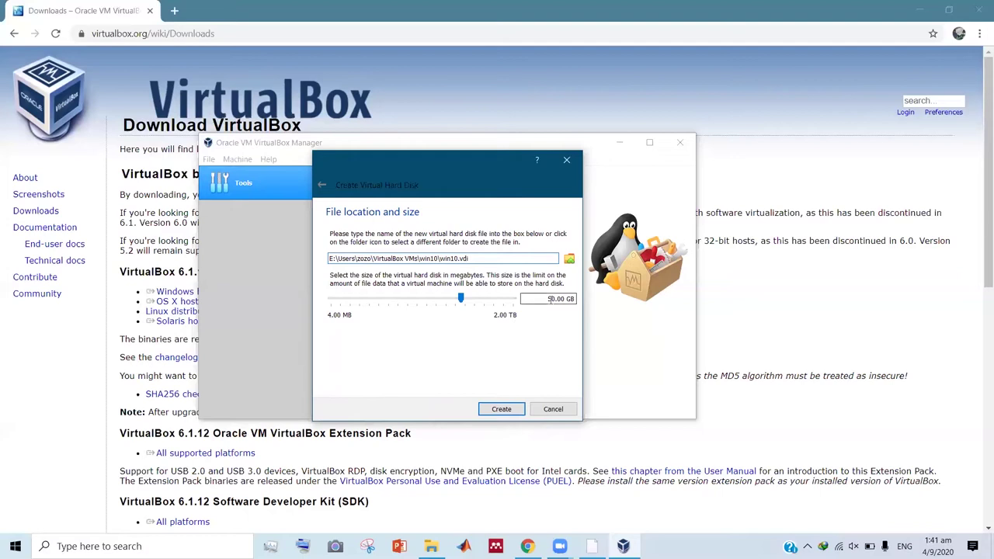
Step: Change the disk size from 50 GB to 20 GB, verify the win10.vdi path, and create the disk
double_click(550, 299)
type("20")
left_click(343, 259)
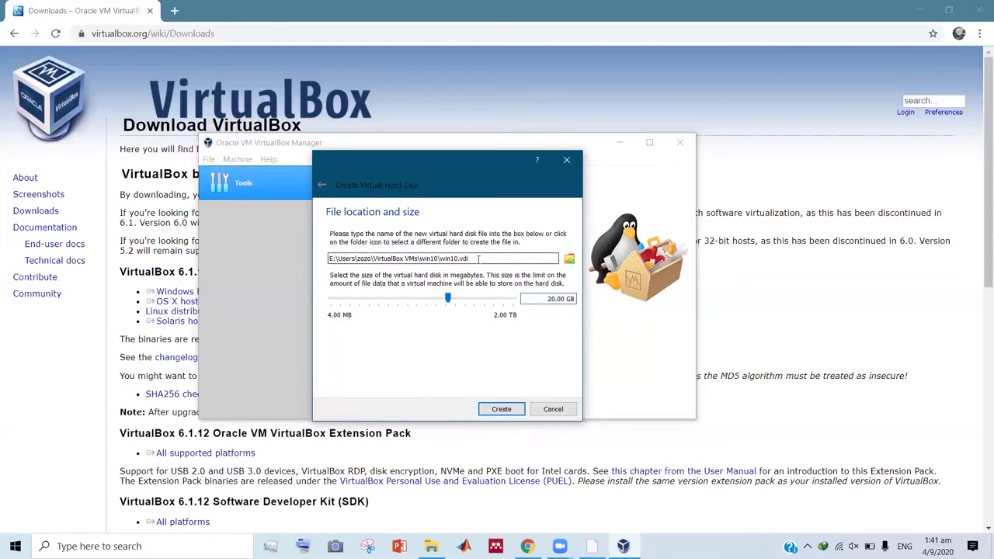
left_click_drag(469, 260, 330, 271)
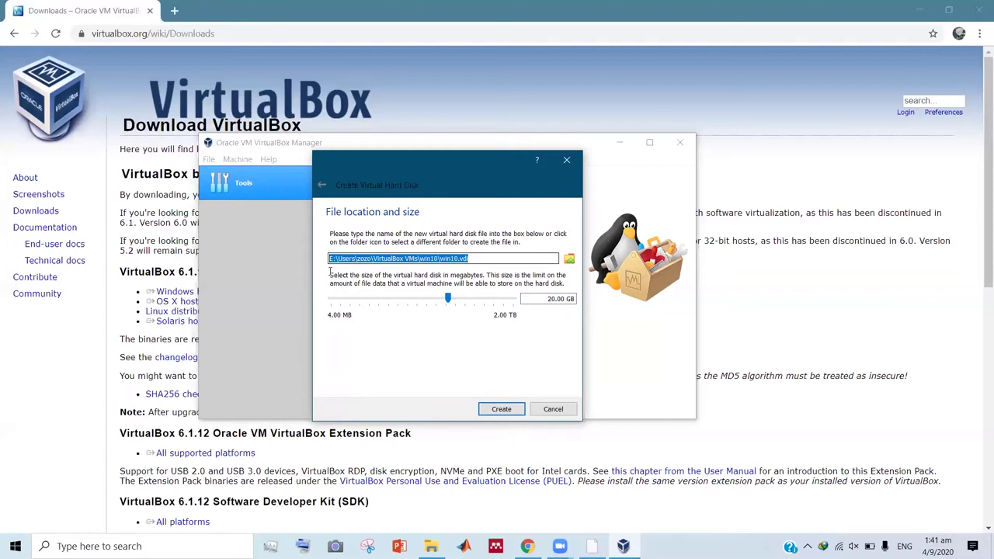
left_click(340, 258)
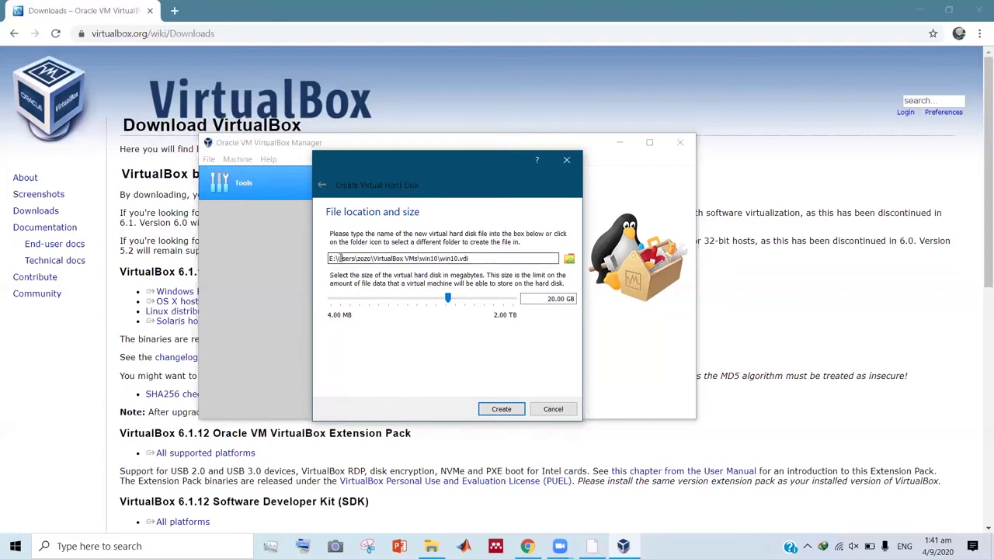
left_click(502, 410)
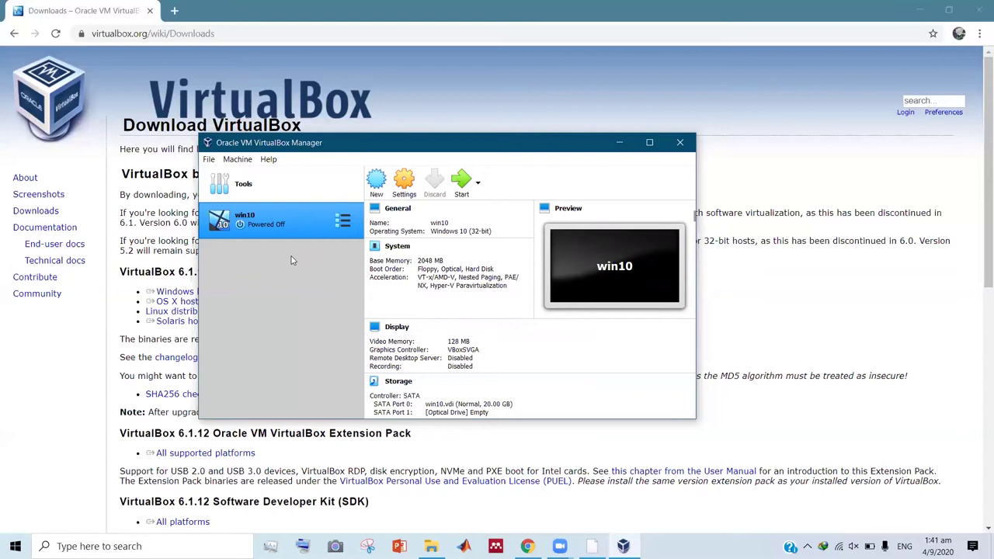
Step: Start the win10 virtual machine from the VirtualBox Manager toolbar
left_click(464, 184)
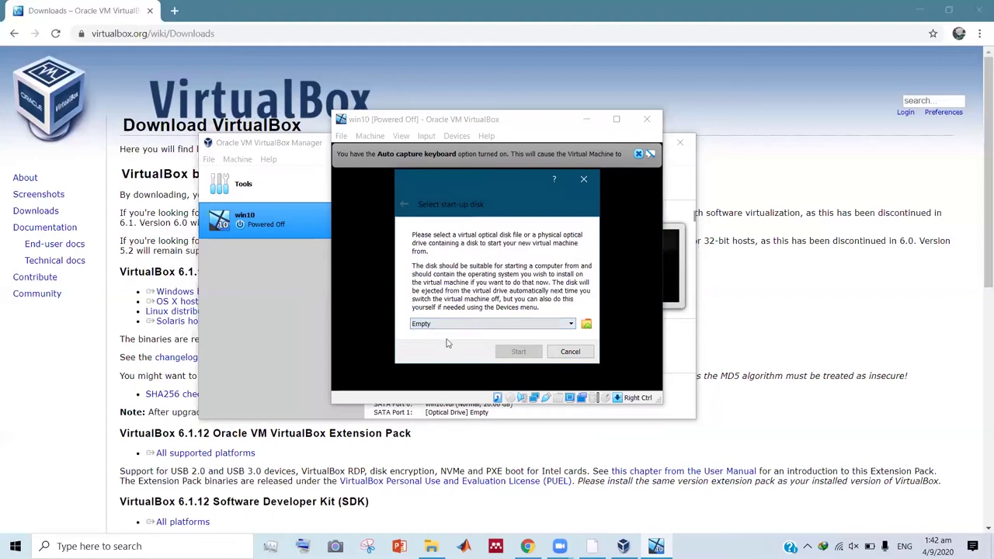
Step: Add Windows.iso from the Desktop to the disk list and choose it as the start-up disk
left_click(586, 324)
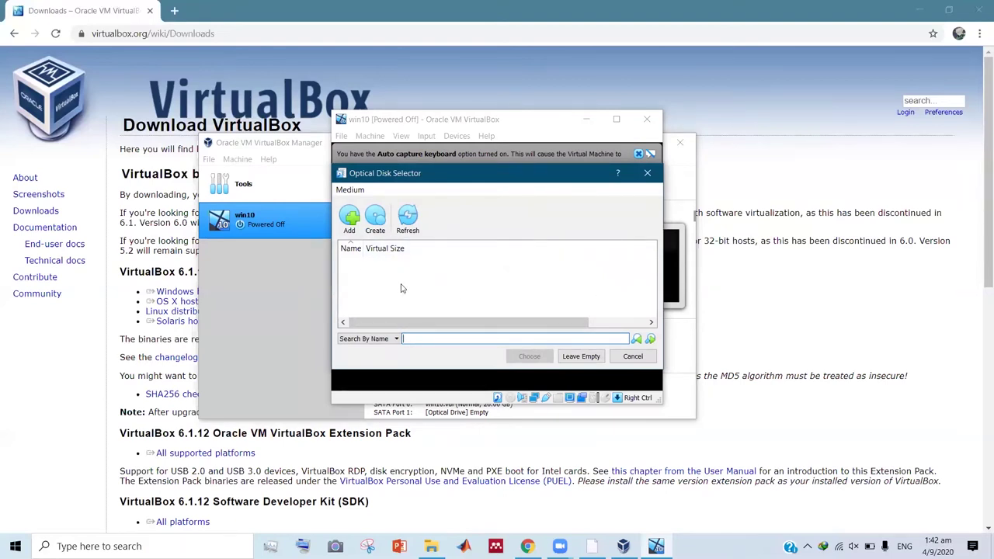
left_click(348, 219)
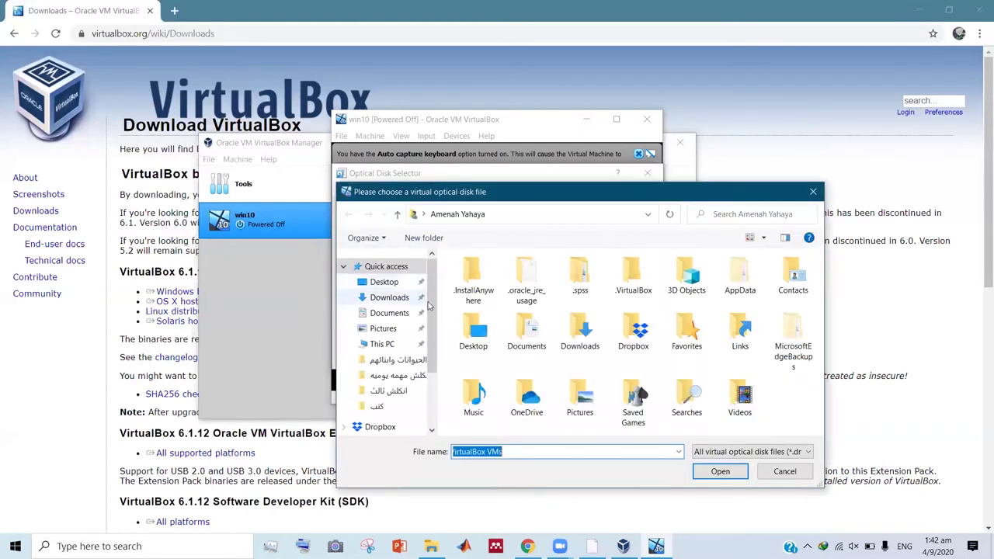
left_click(385, 282)
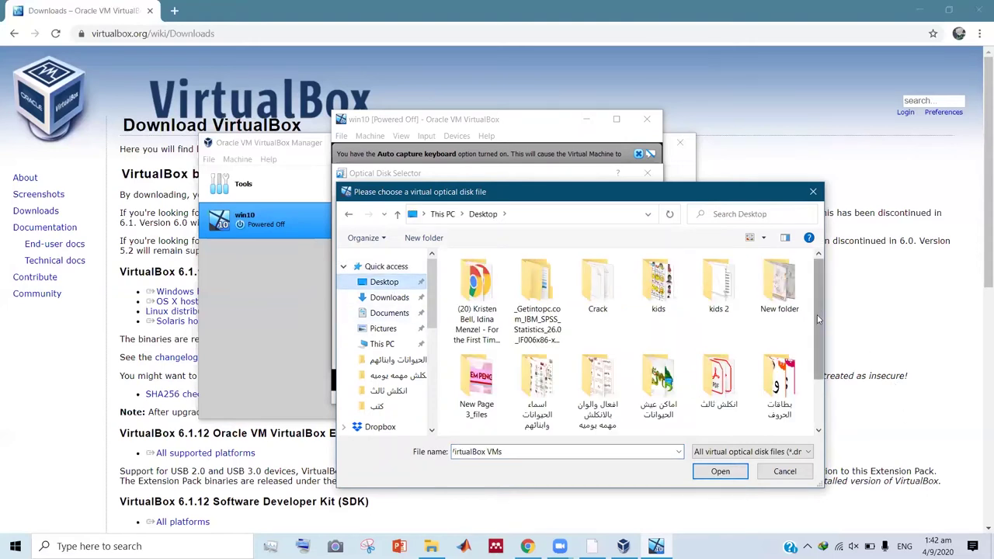
scroll(777, 365, "down", 2)
left_click(656, 386)
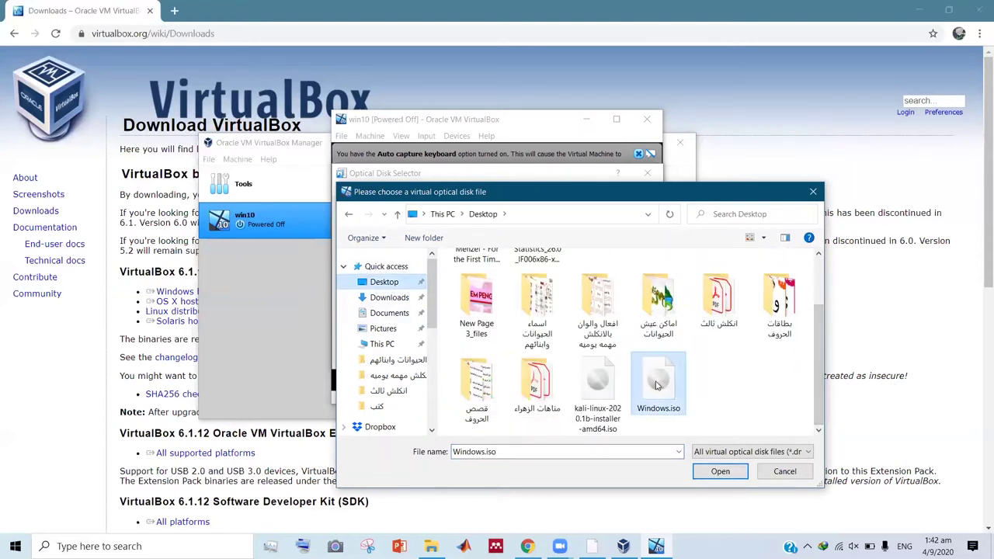
left_click(720, 471)
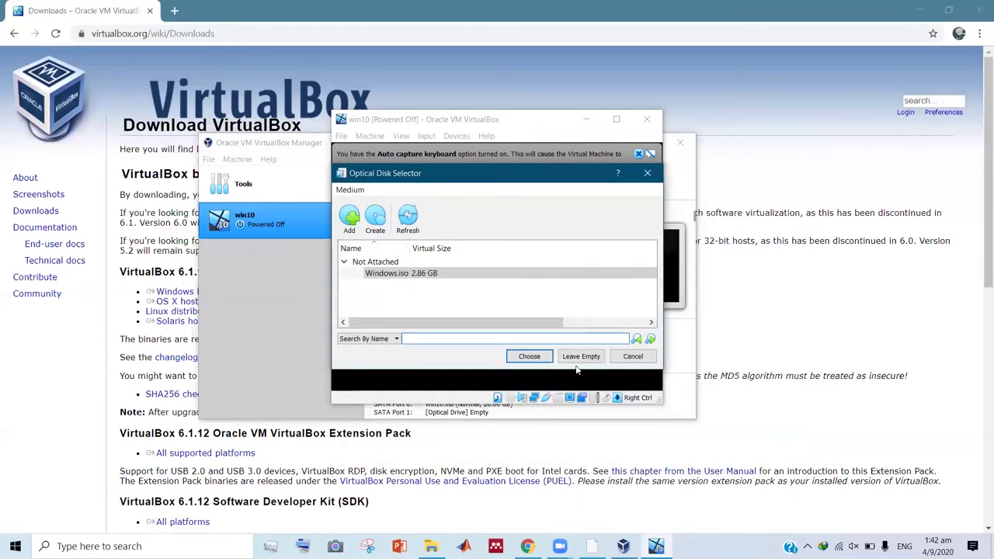
left_click(531, 360)
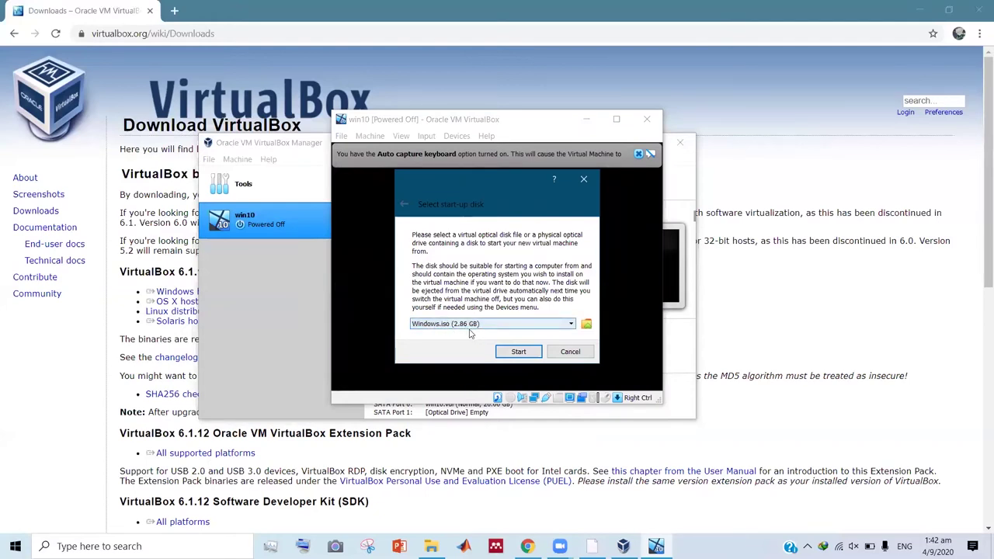
Step: Boot win10 from Windows.iso, dismiss the auto-capture notice, and maximize the VM window
left_click(519, 352)
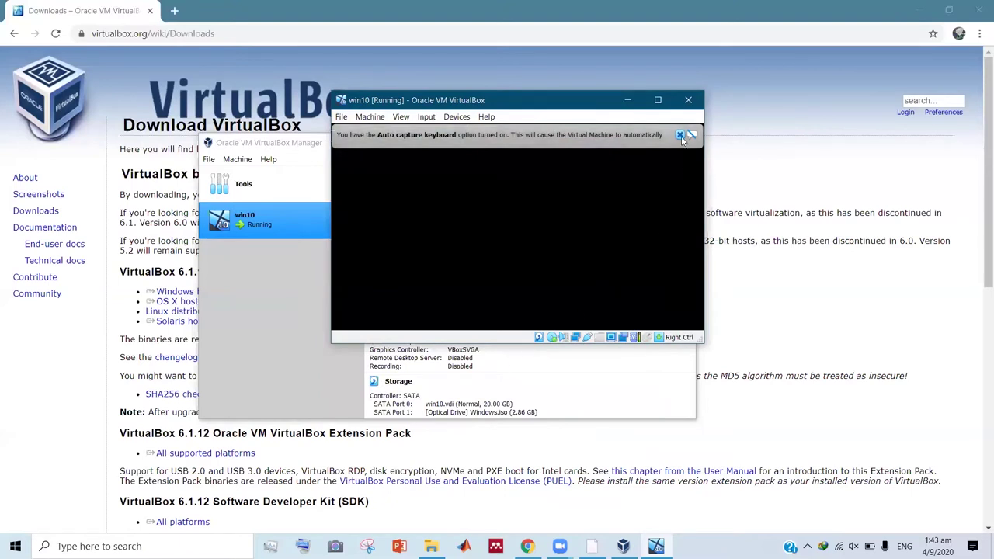
left_click(678, 135)
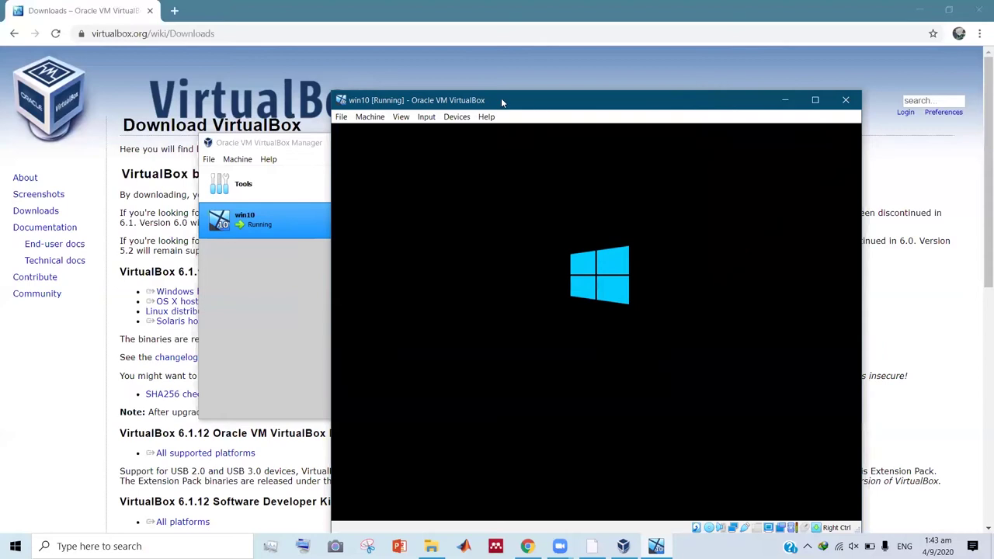
left_click_drag(500, 101, 472, 78)
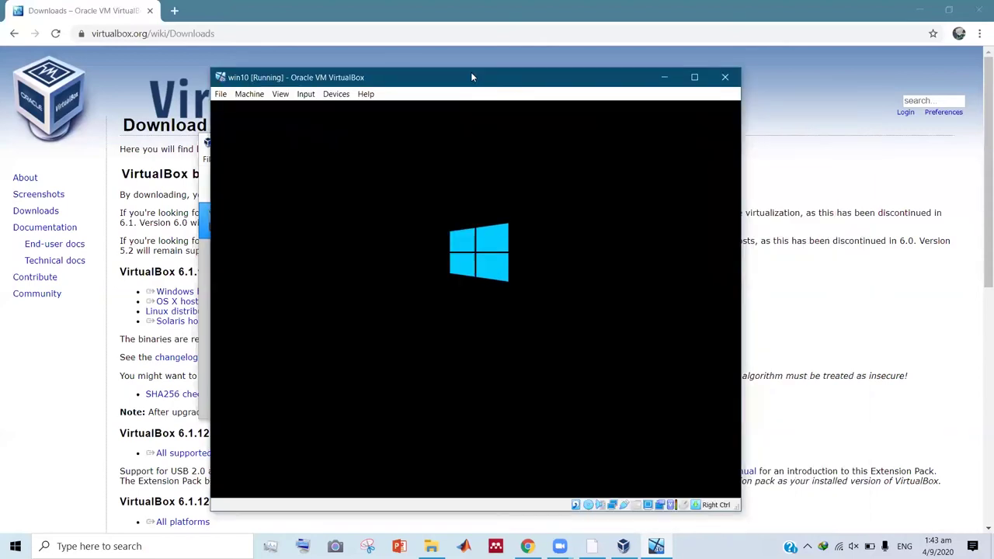
left_click(694, 78)
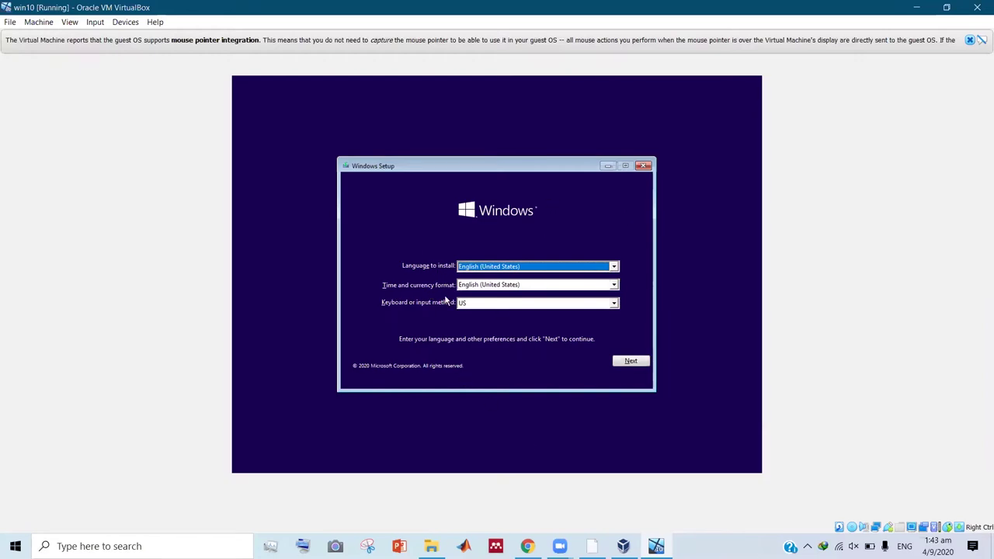
Step: Keep English (United States) language and time format with the US keyboard, then continue
left_click(528, 269)
left_click(527, 273)
left_click(525, 286)
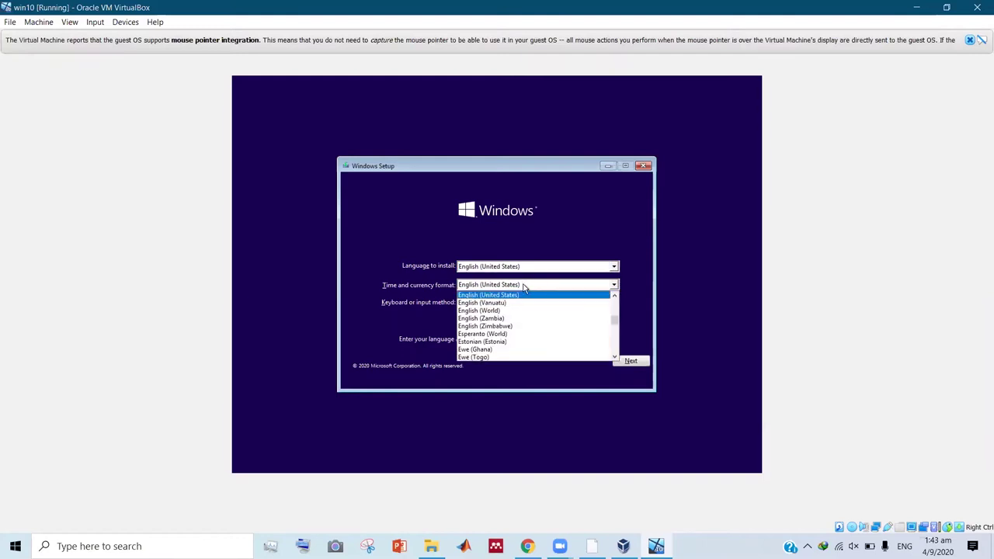
left_click(524, 287)
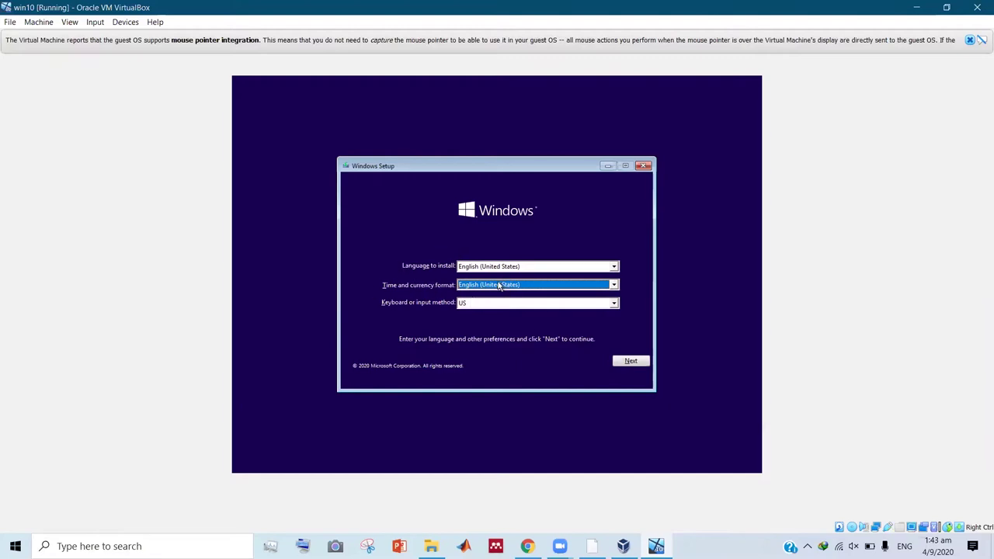
left_click(500, 286)
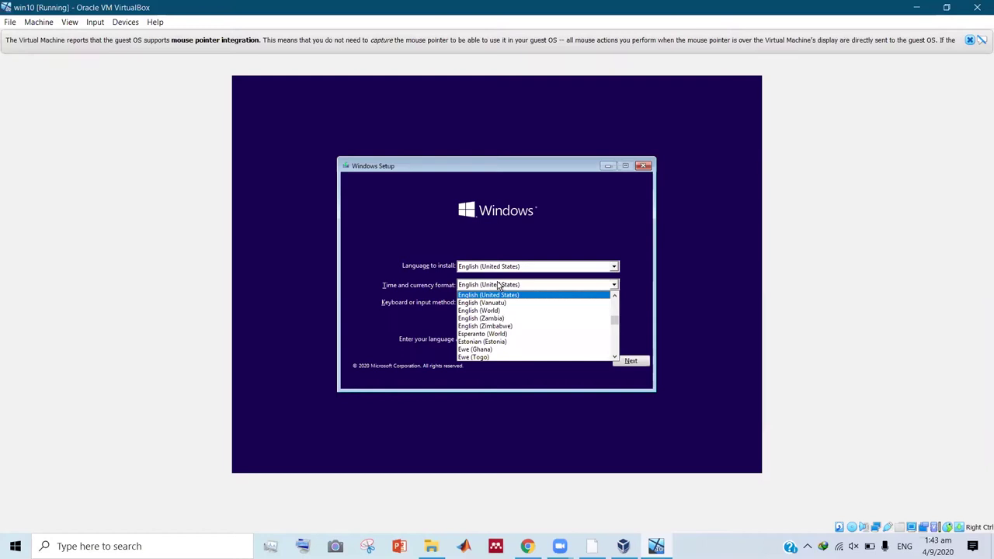
left_click(500, 287)
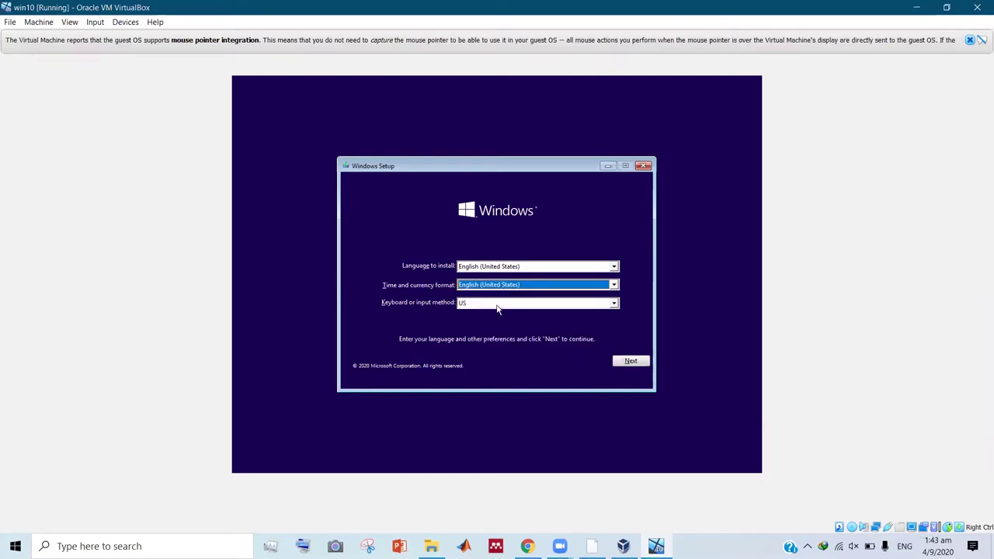
left_click(498, 303)
left_click(499, 305)
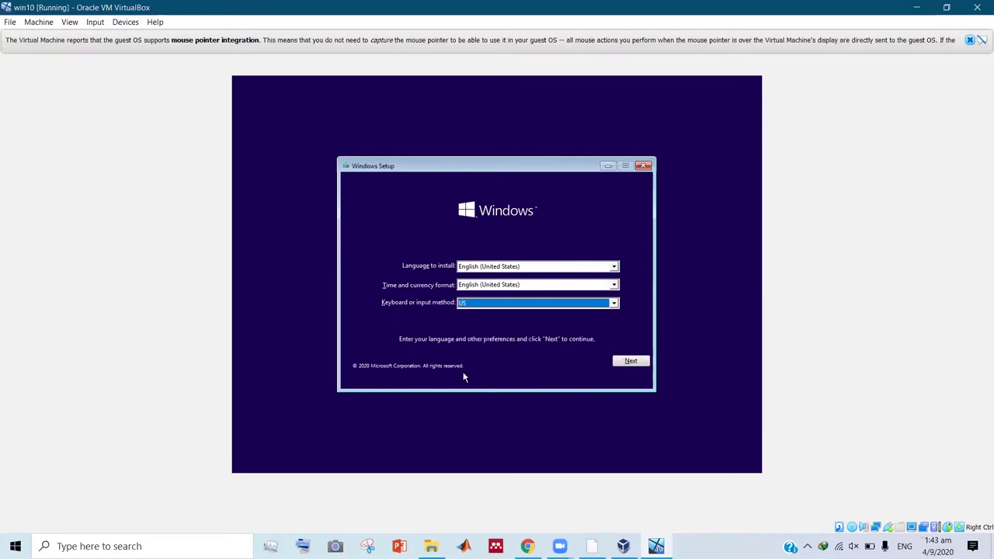
left_click(624, 364)
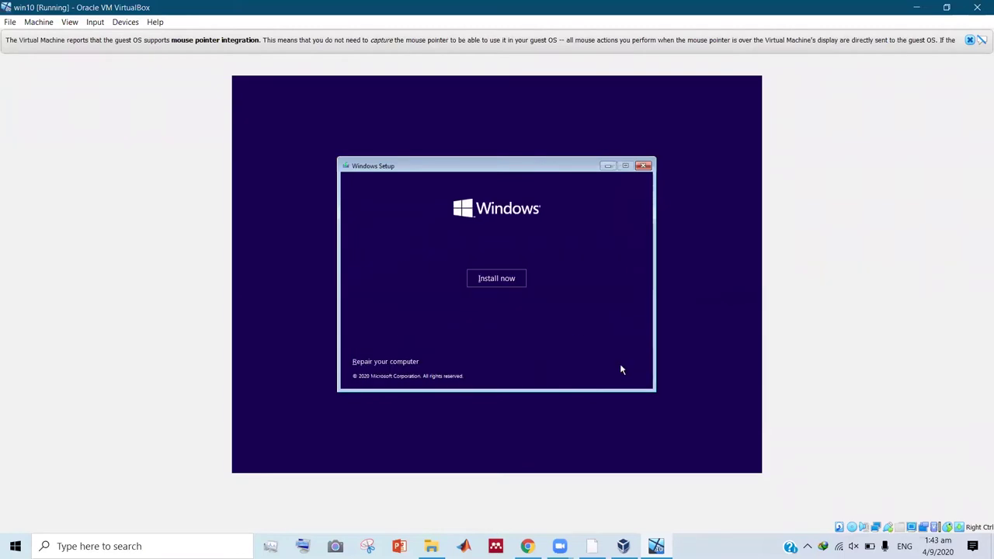
Step: Start the Windows installation with Install now
left_click(512, 285)
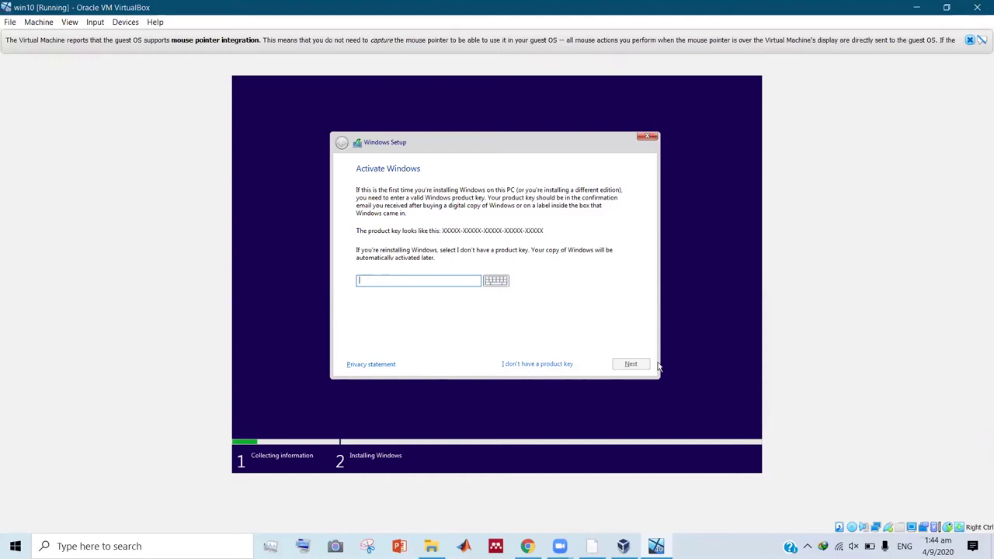
Step: Skip activation by choosing 'I don't have a product key'
left_click(546, 365)
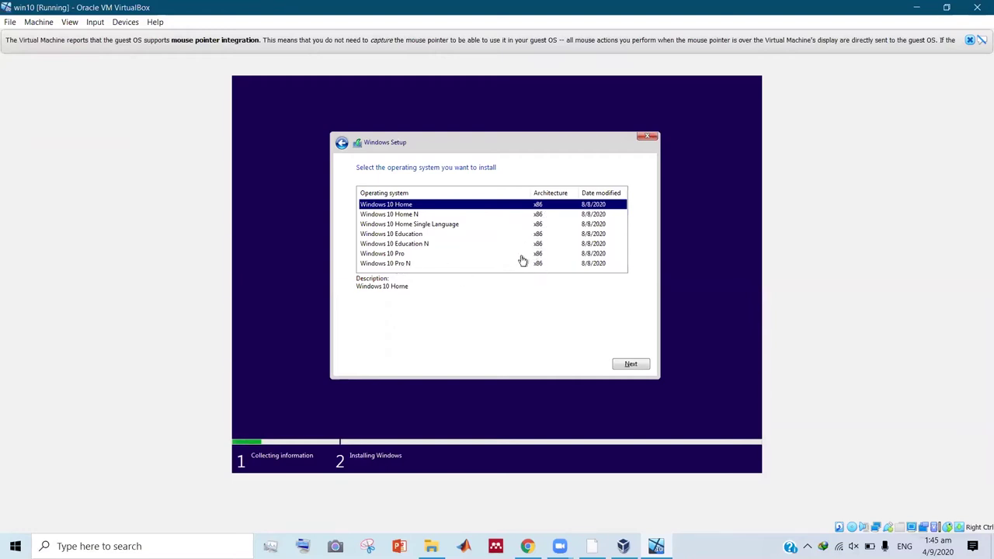
Step: Select the Windows 10 Pro x86 edition and continue to the license terms
left_click(392, 254)
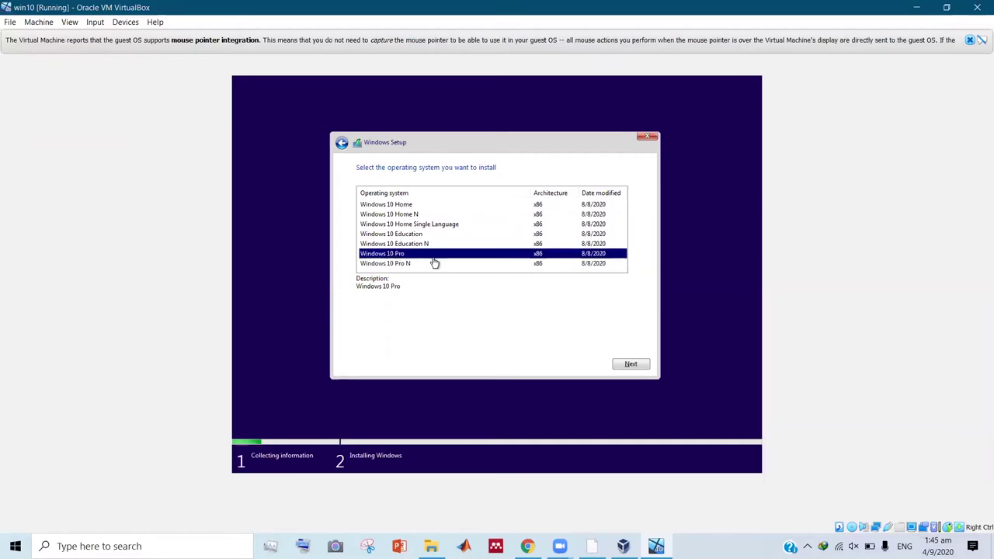
left_click(630, 365)
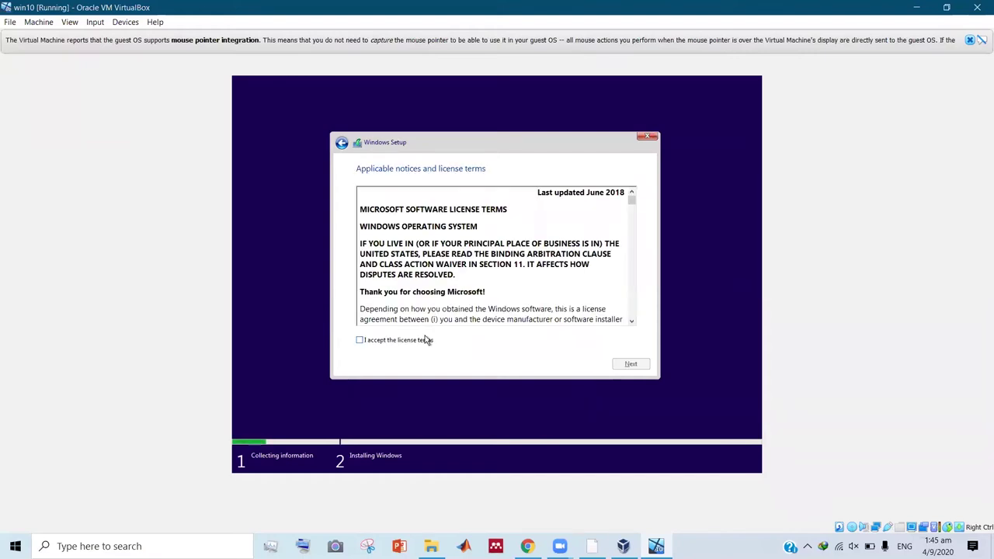
Step: Tick 'I accept the license terms' and proceed to the installation type page
left_click(390, 343)
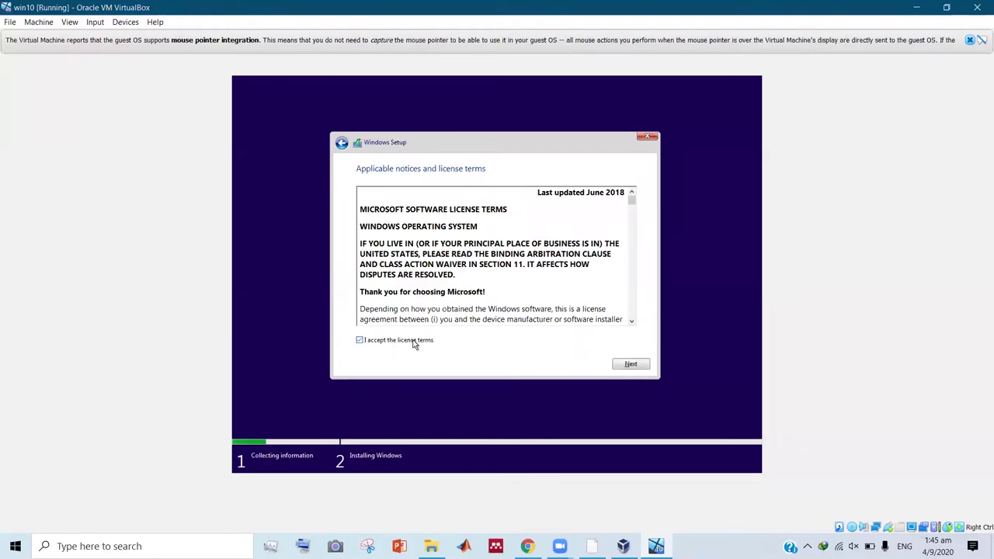
left_click(639, 366)
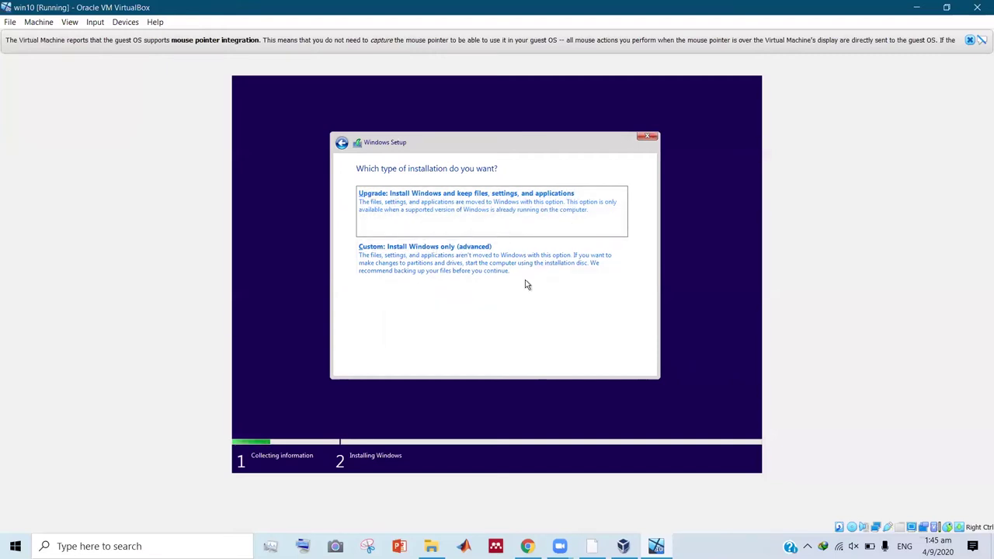
Step: Pick 'Custom: Install Windows only (advanced)' as the installation type
left_click(440, 267)
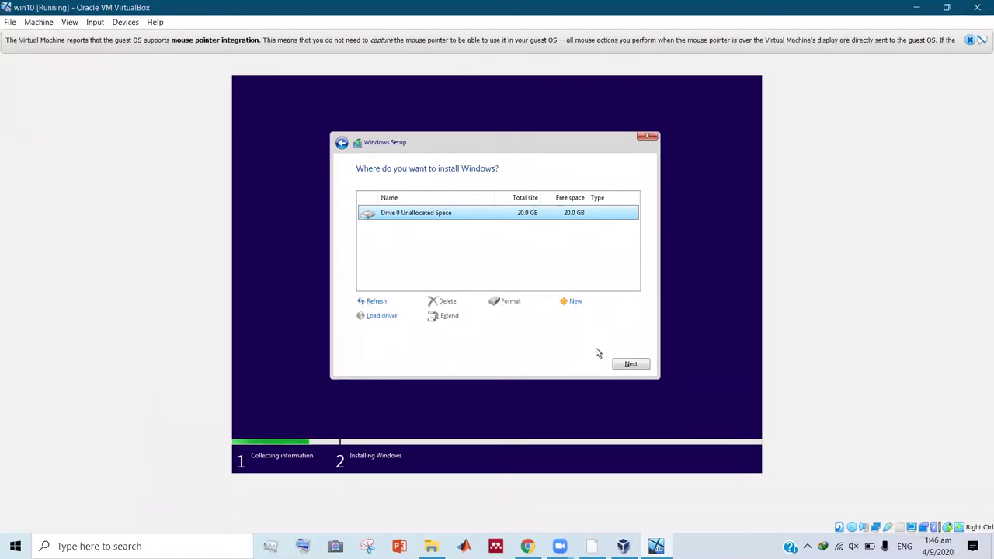
Step: Create a new 20480 MB partition on Drive 0, accepting the extra system partitions notice
left_click(575, 306)
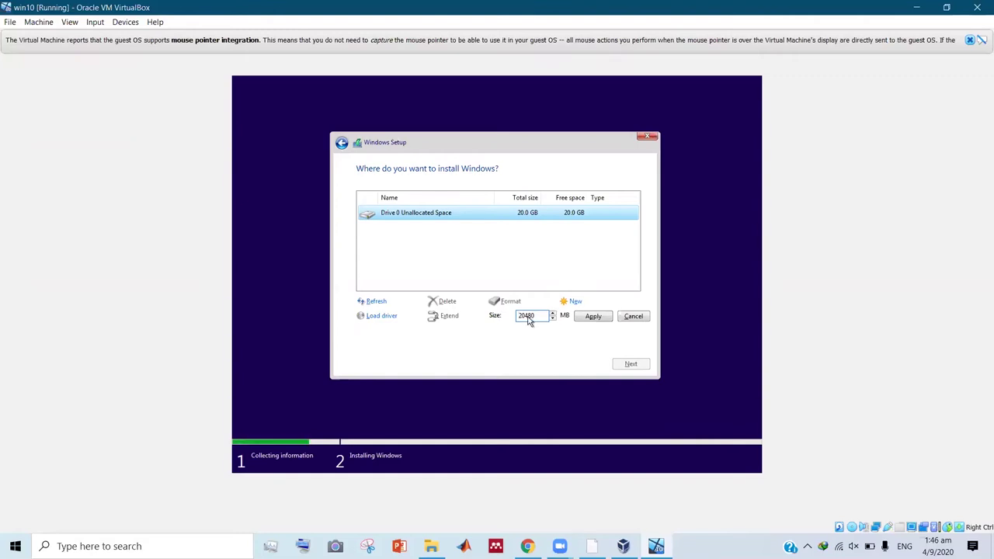
double_click(527, 317)
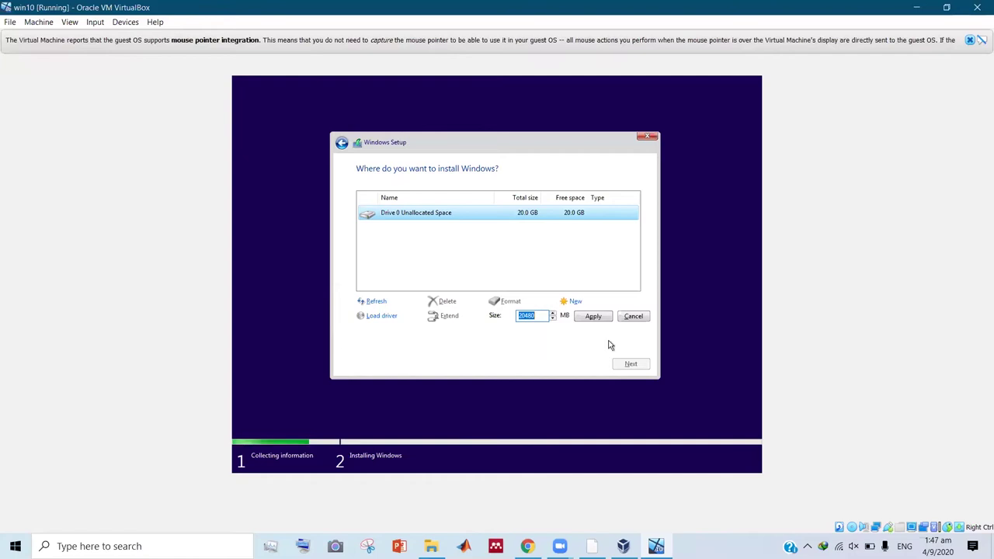
left_click(593, 319)
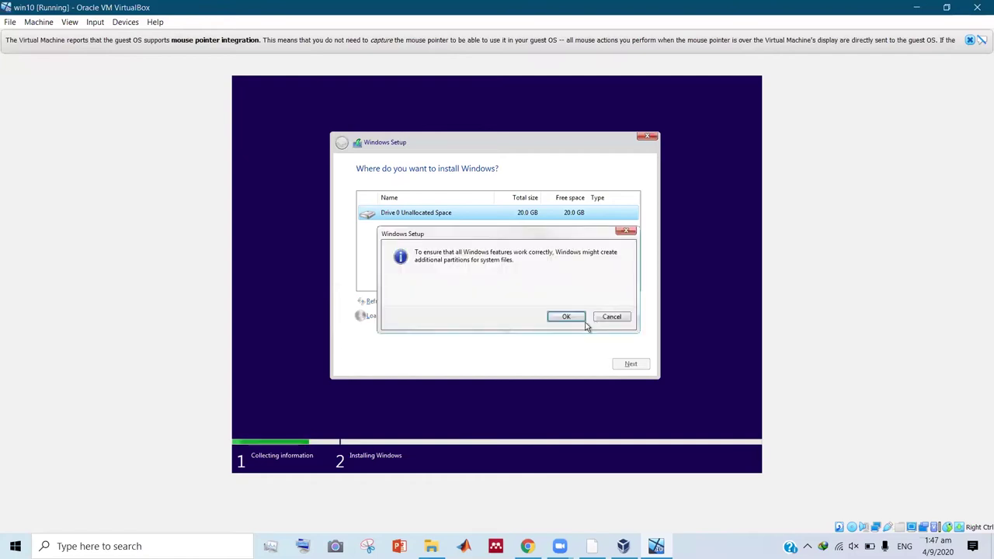
left_click(564, 316)
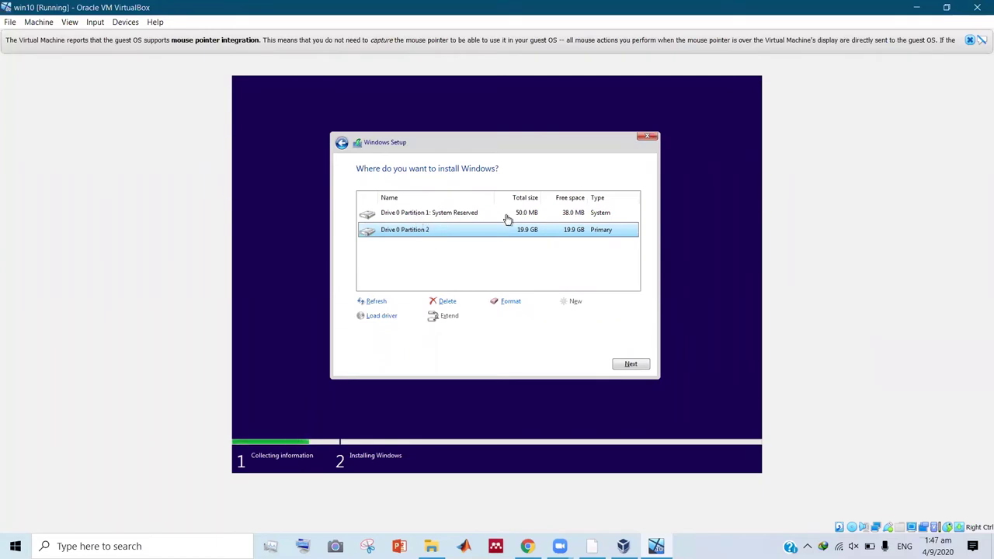
Step: Pick Drive 0 Partition 2 as the install target and start copying Windows files
left_click(445, 216)
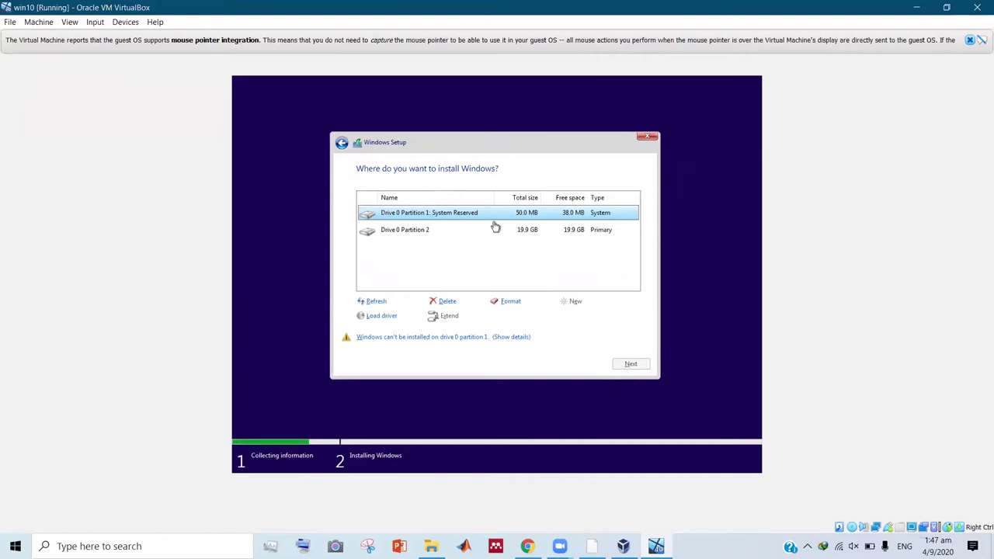
left_click(528, 238)
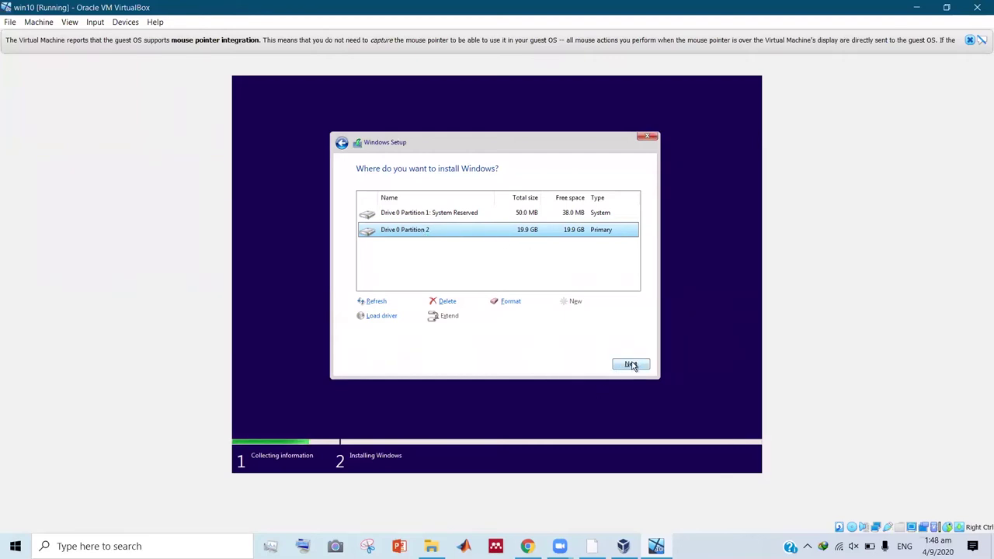
left_click(631, 364)
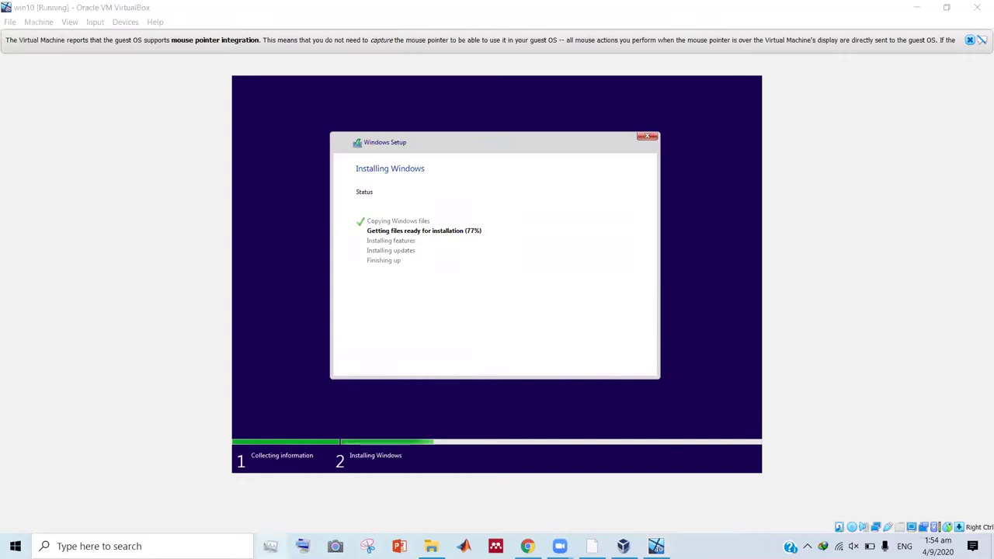
Step: Open Task Manager with Ctrl+Shift+Esc to watch the host's system load
right_click(270, 546)
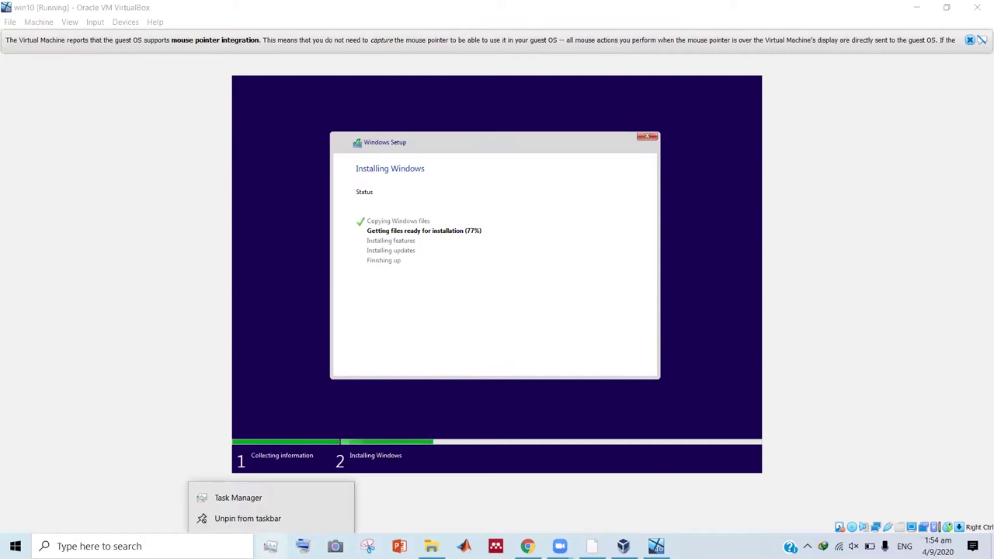
key("Escape")
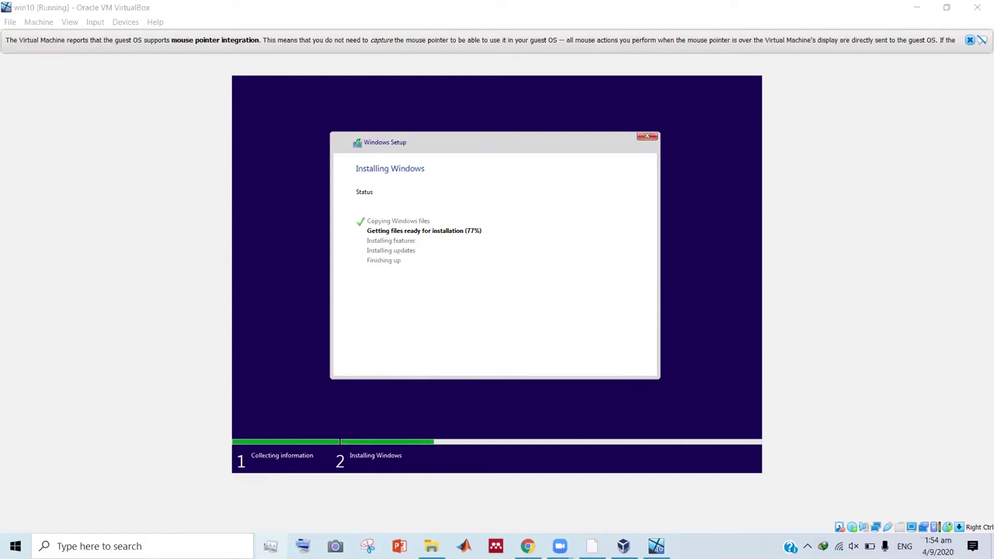
key("ctrl+shift+Escape")
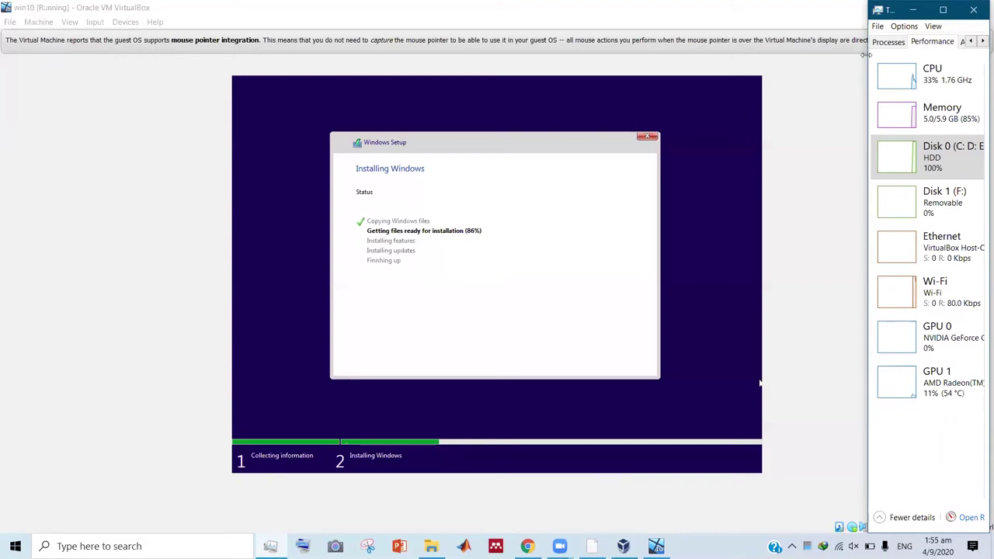
Step: Restore Task Manager's full performance view on the Memory graph, placed beside the VM
left_click_drag(868, 54, 800, 55)
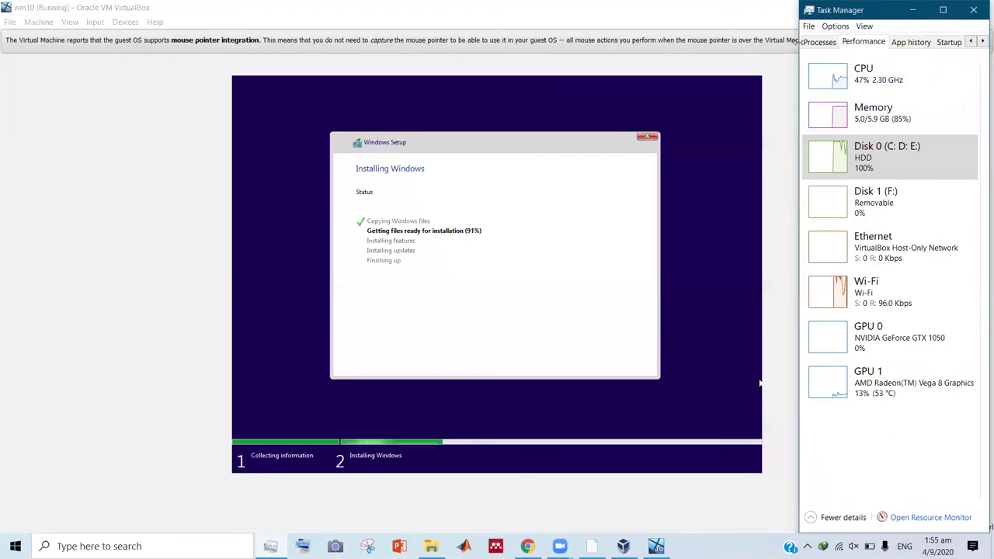
double_click(885, 159)
left_click(752, 123)
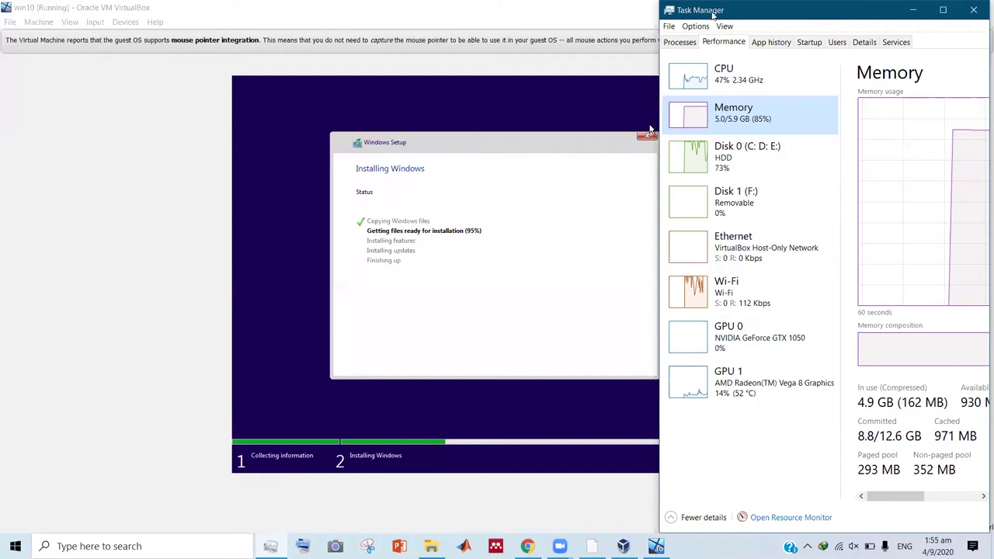
left_click_drag(712, 14, 719, 14)
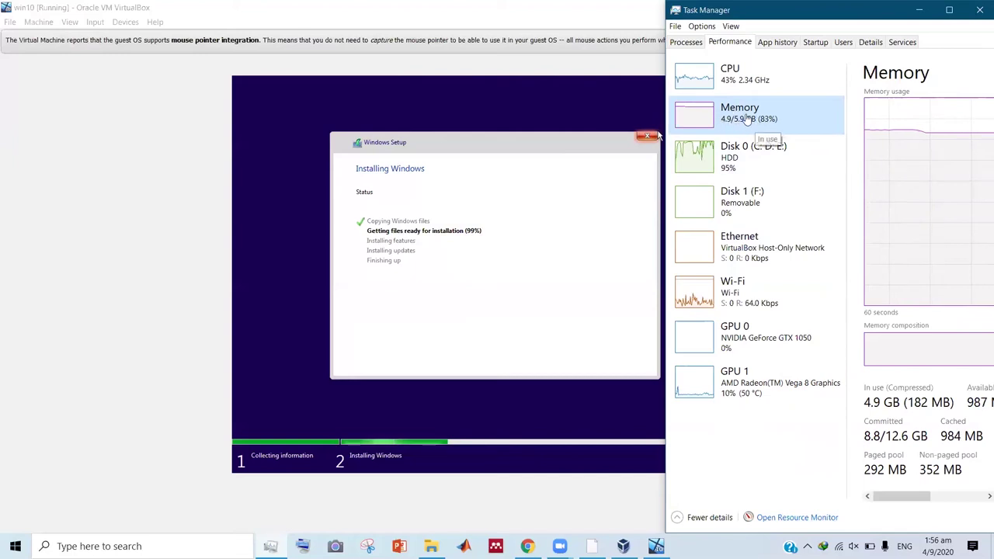
Step: Bring the VM window forward during Setup, then reopen Task Manager over it
left_click(458, 138)
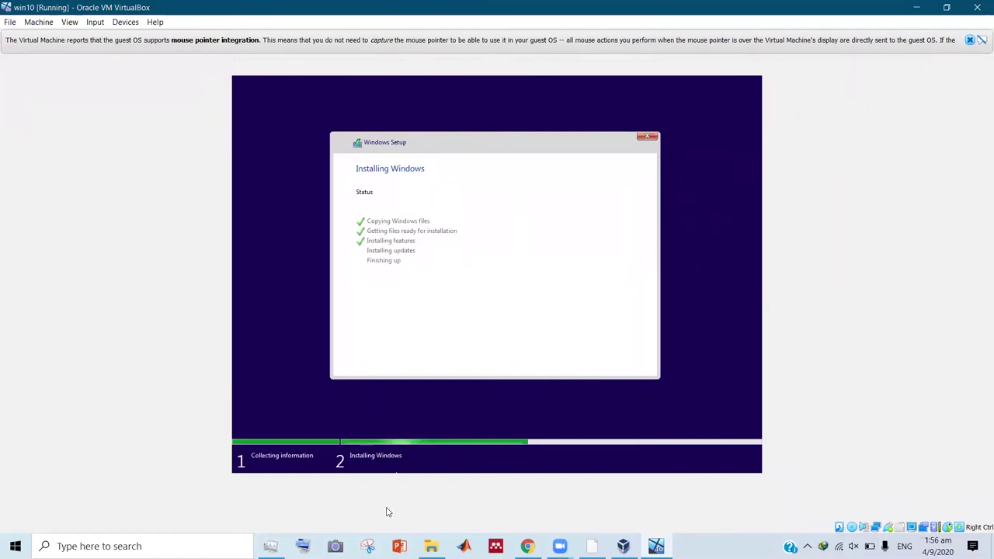
key("ctrl+shift+Escape")
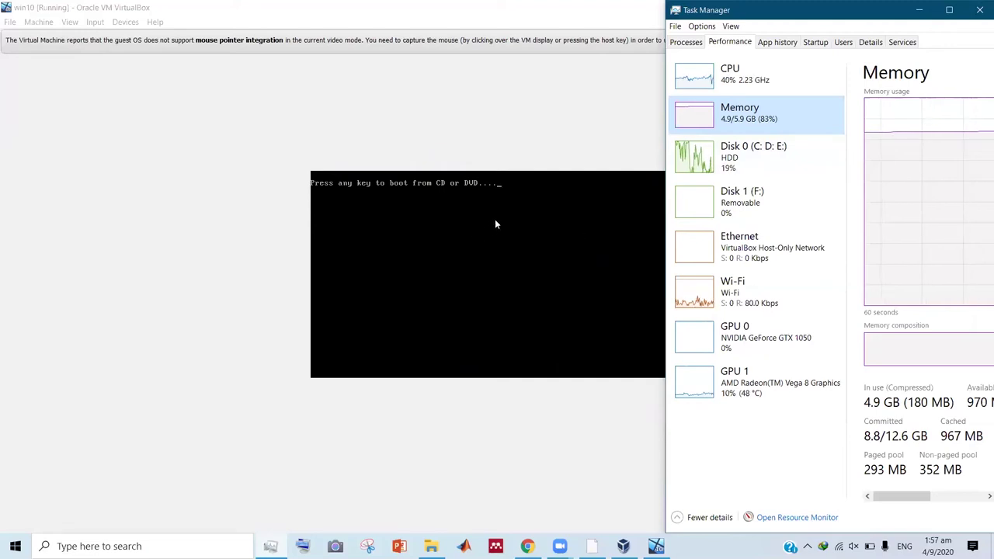
Step: Get past the 'Press any key to boot from CD or DVD' prompt so Windows keeps loading
key("Return")
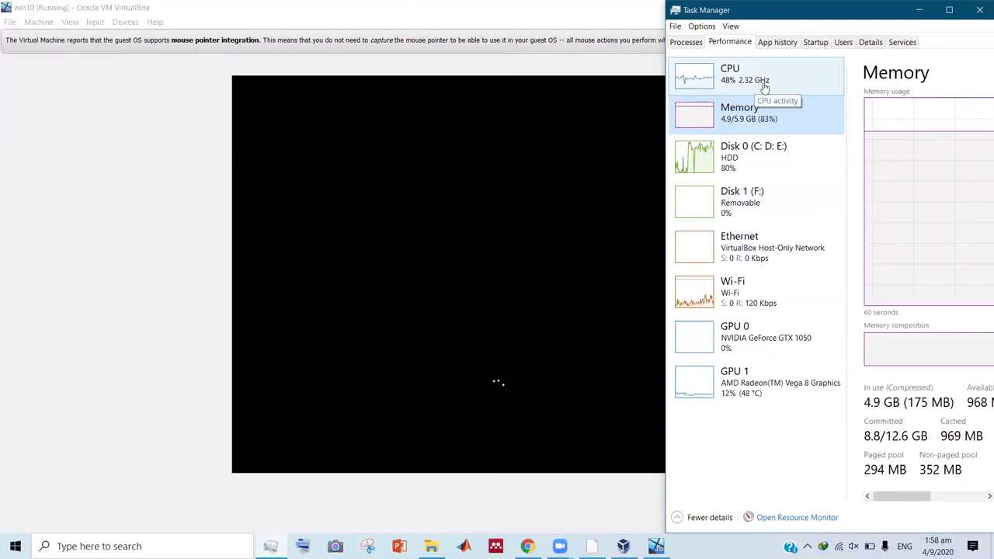
Step: Compare Task Manager's CPU and Memory graphs, finishing on the Disk 0 activity graph
left_click(717, 77)
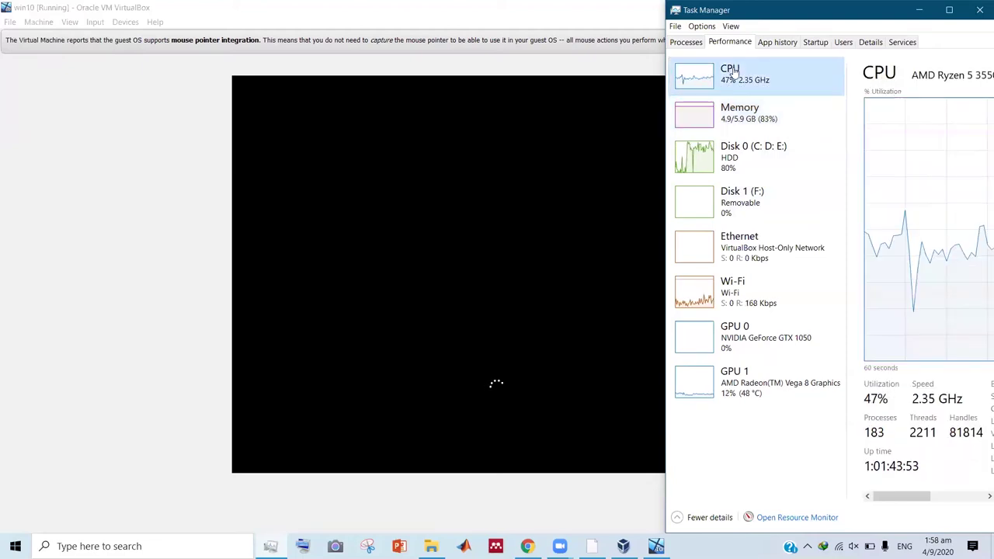
left_click(743, 123)
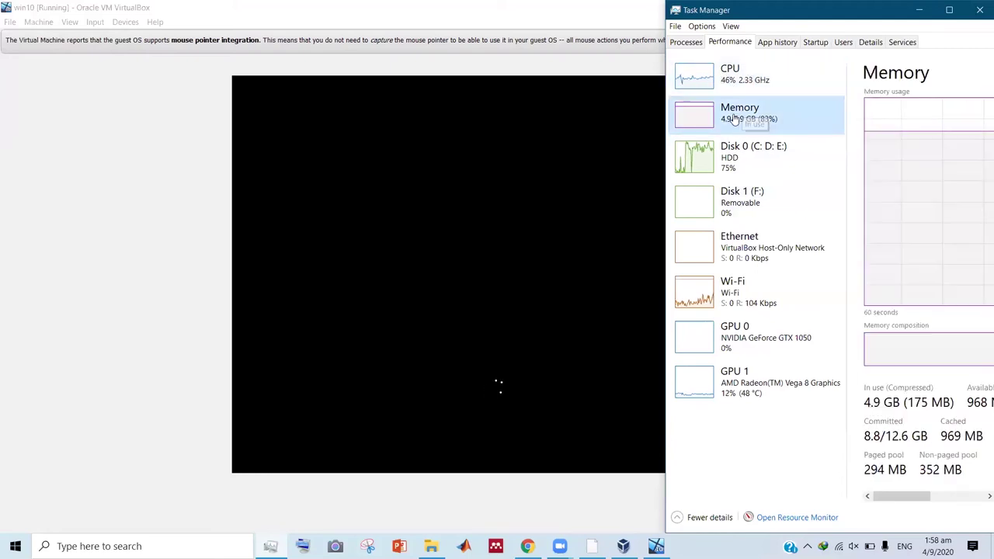
left_click(730, 80)
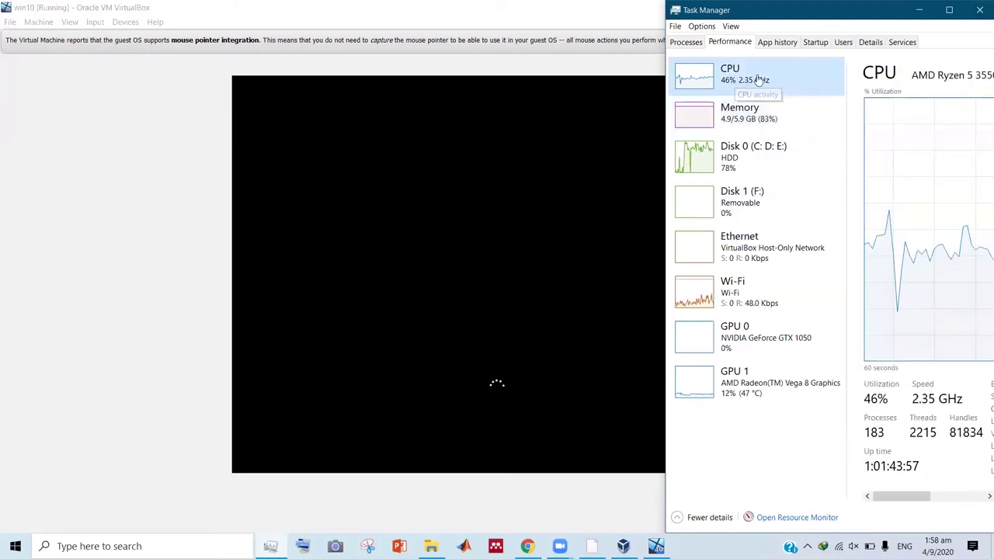
left_click(751, 123)
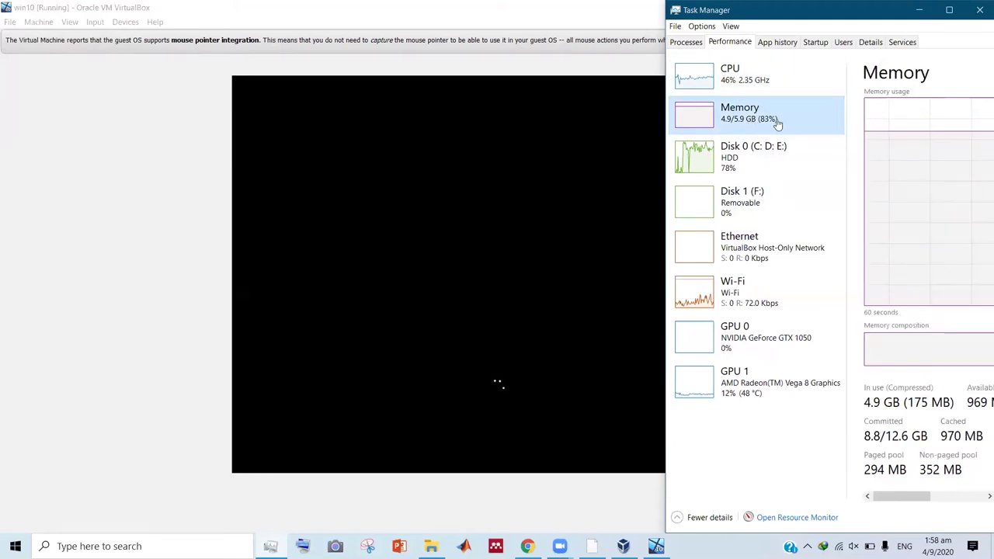
left_click(737, 169)
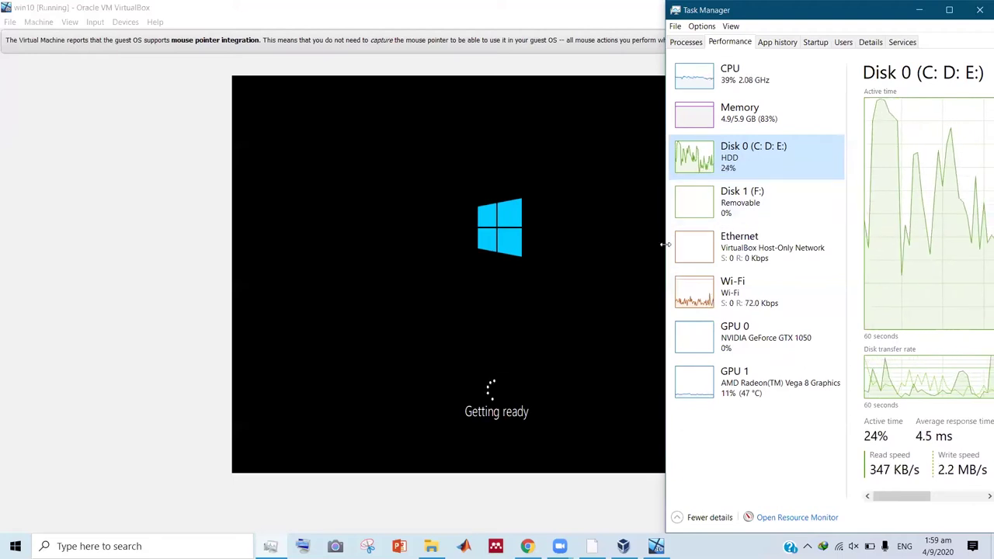
Step: Close Task Manager and dismiss VirtualBox's mouse pointer integration notice bar
left_click(980, 10)
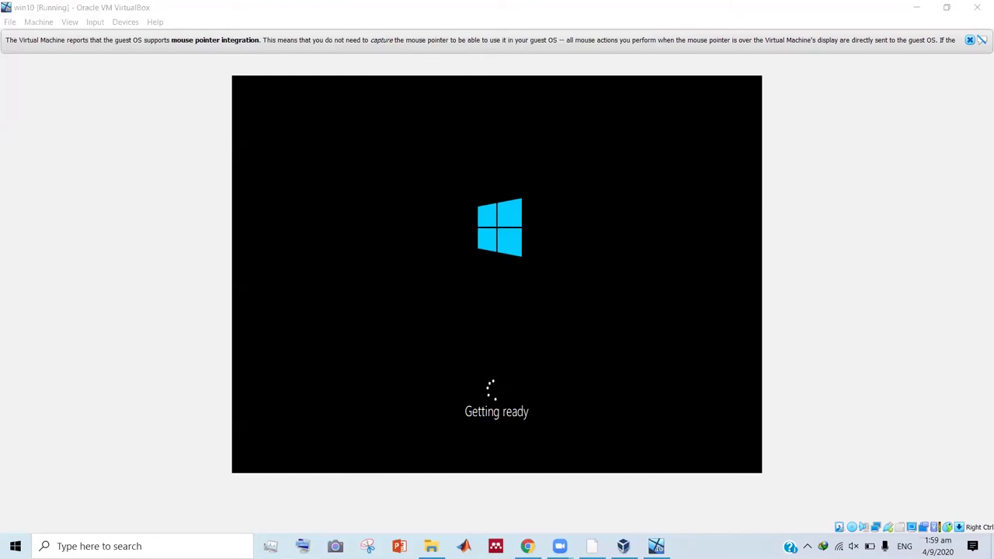
left_click(970, 41)
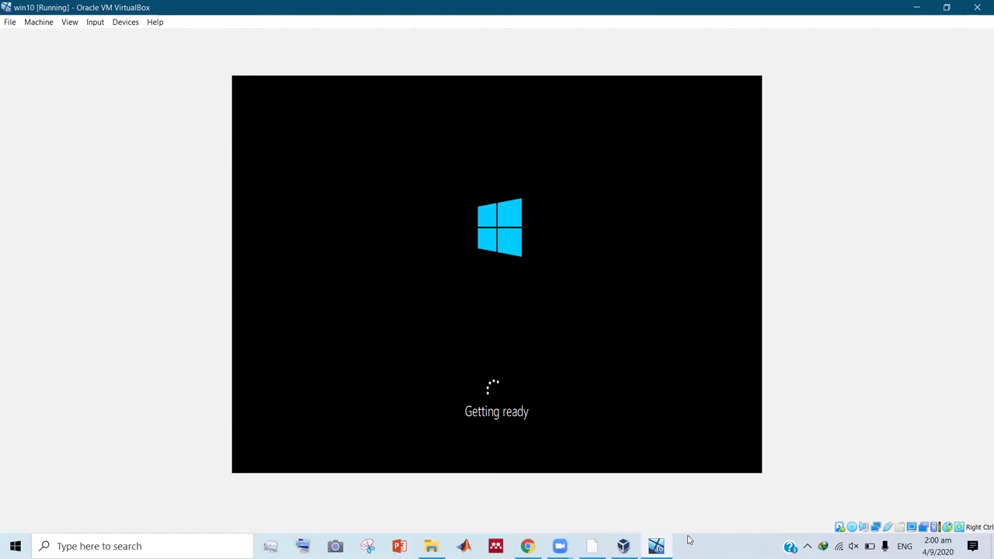
mouse_move(624, 546)
Step: Snap the win10 VM to the left half and Chrome's VirtualBox Downloads page to the right
key("super+Left")
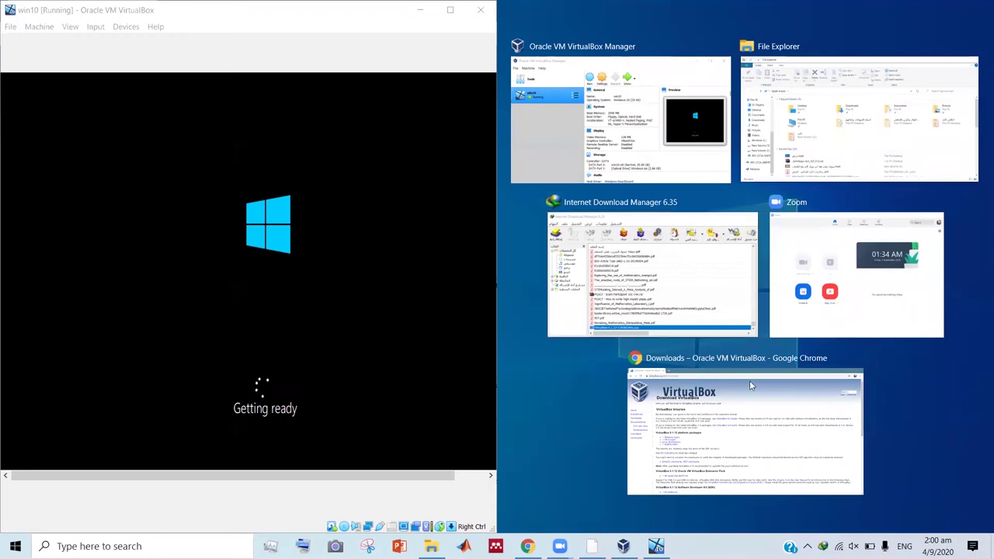
left_click(729, 450)
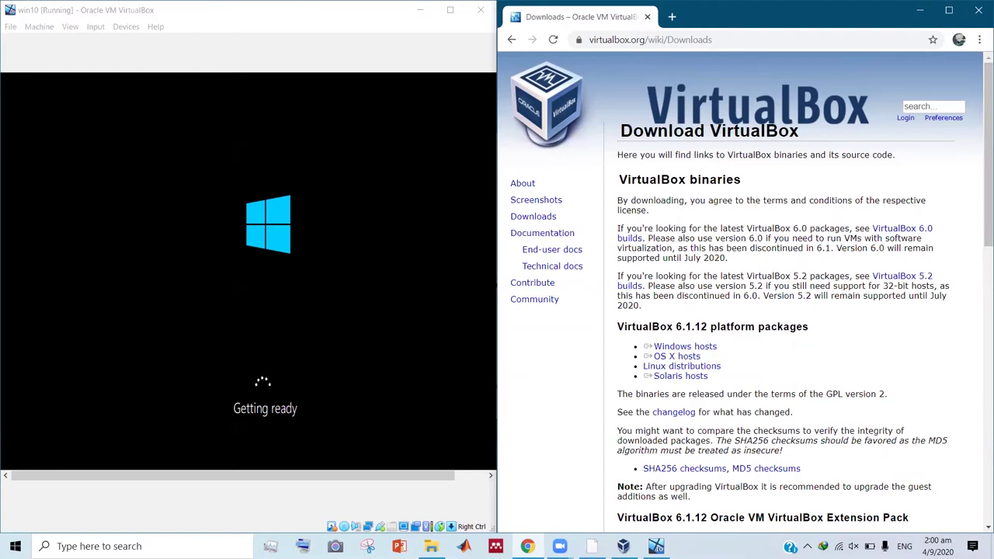
key("alt+Tab")
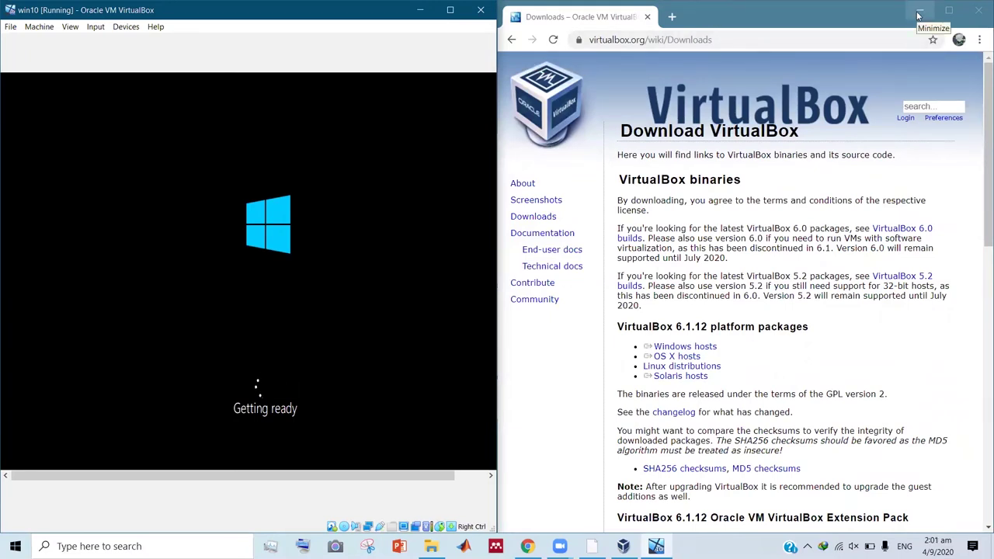
left_click(919, 16)
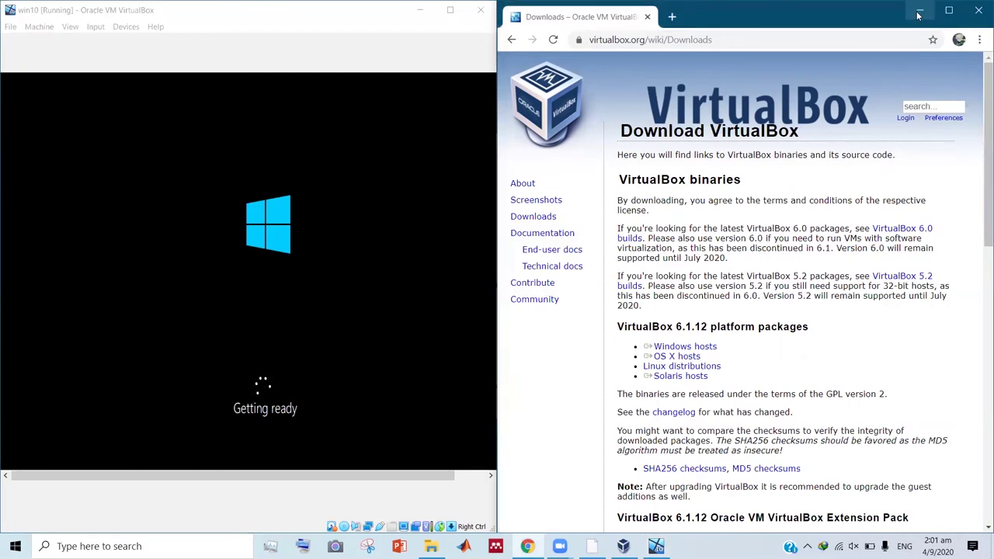
Step: Minimize Chrome and VirtualBox Manager, then arrange Windows.iso, the rar archive and kali-linux iso top right
left_click(919, 16)
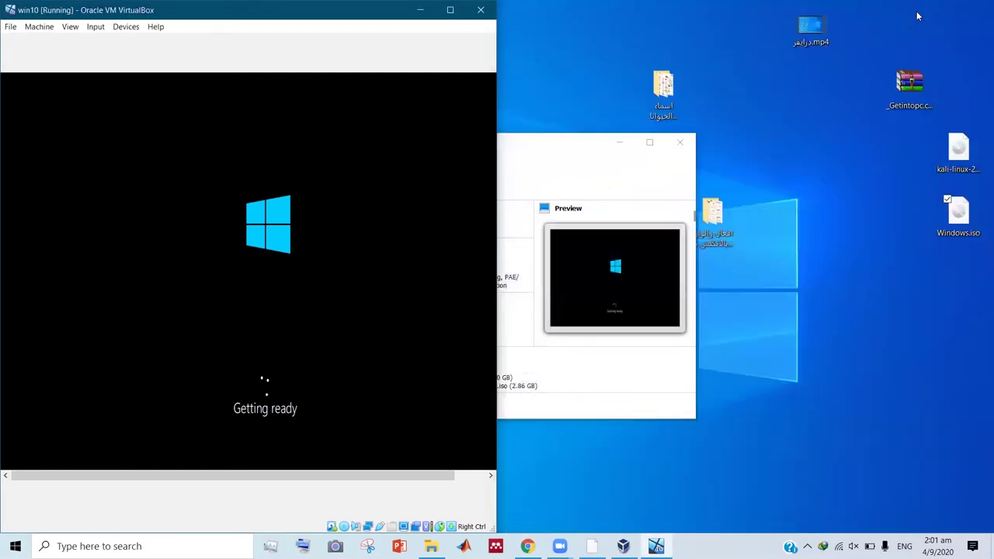
left_click(619, 144)
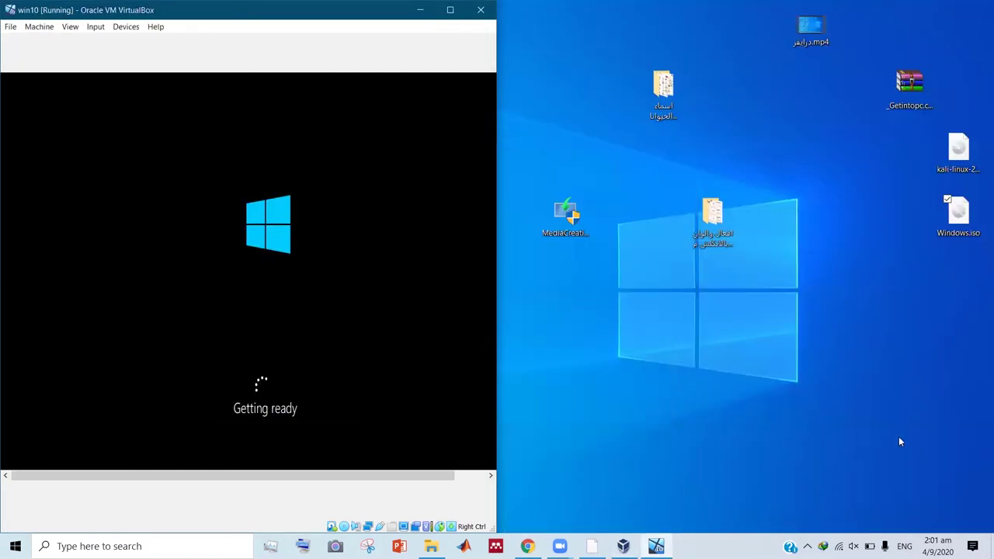
left_click(958, 216)
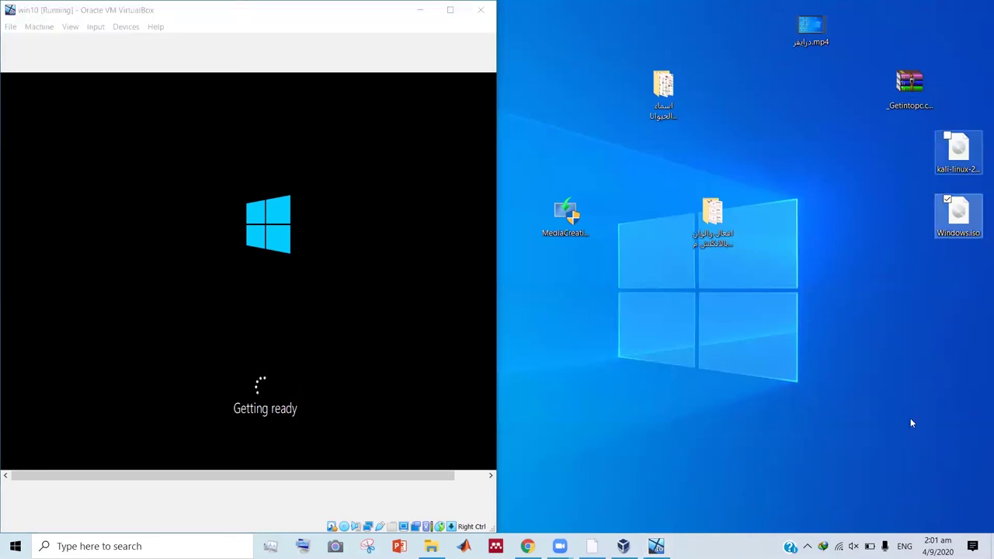
left_click_drag(961, 222, 967, 38)
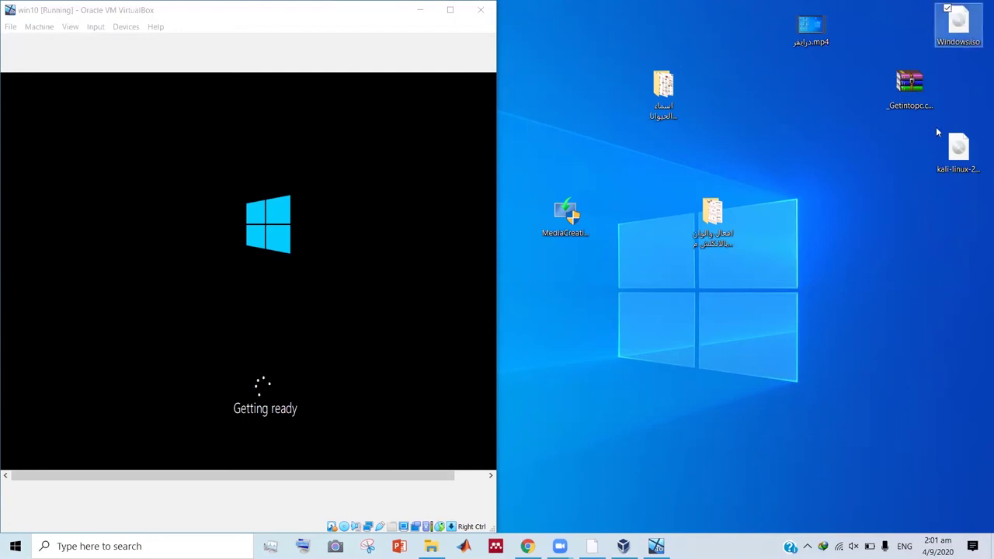
left_click(852, 233)
left_click_drag(920, 87, 961, 87)
mouse_move(958, 152)
left_mouse_down()
mouse_move(961, 215)
mouse_move(960, 153)
left_mouse_up()
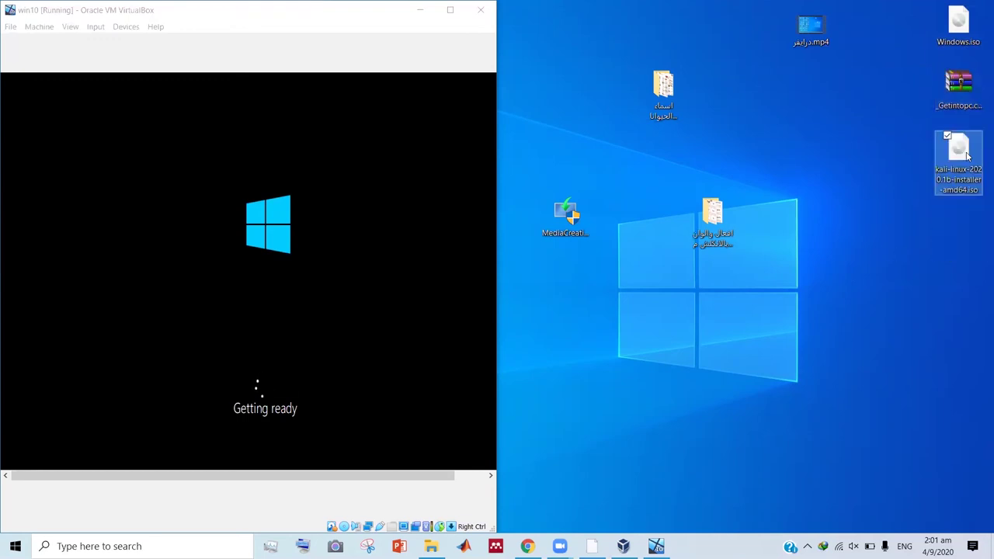
left_click(921, 268)
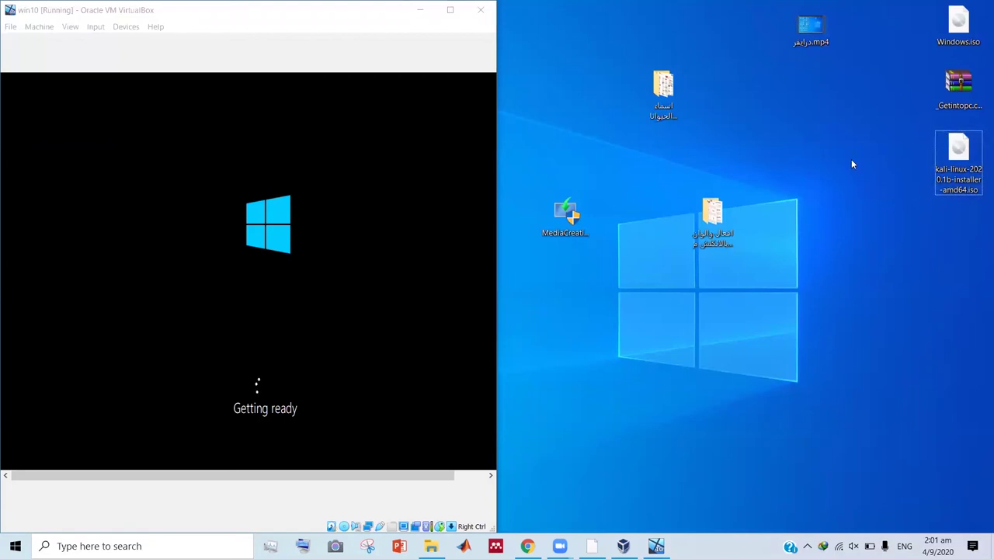
Step: Refresh the desktop, move two folders to the top, and maximize the win10 VM window
right_click(860, 190)
left_click(861, 244)
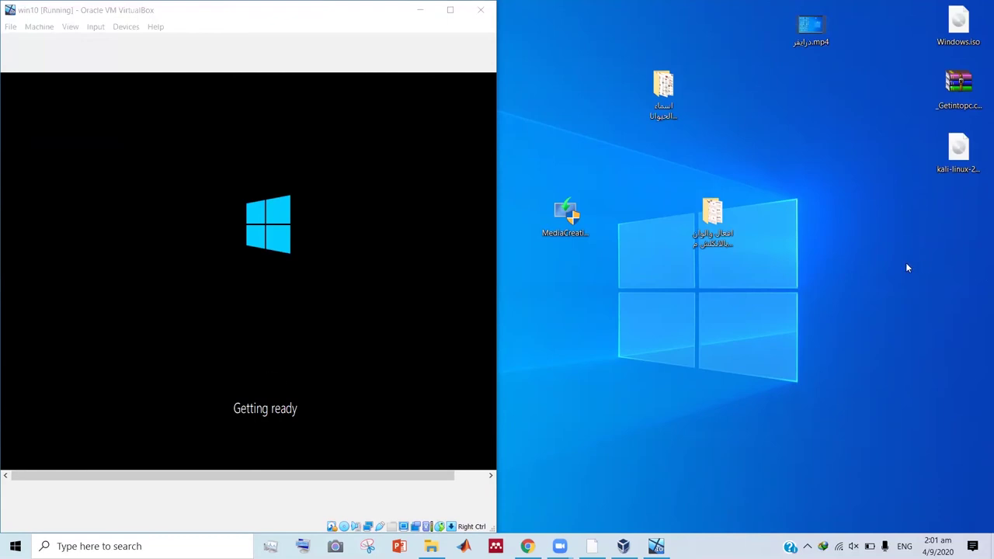
left_click_drag(713, 222, 716, 43)
left_click_drag(664, 91, 662, 32)
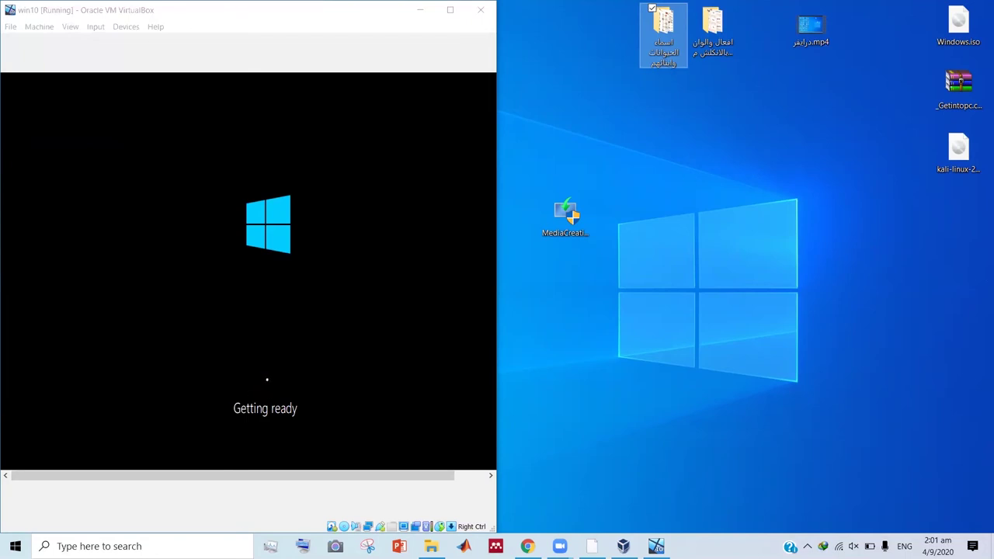
left_click(450, 9)
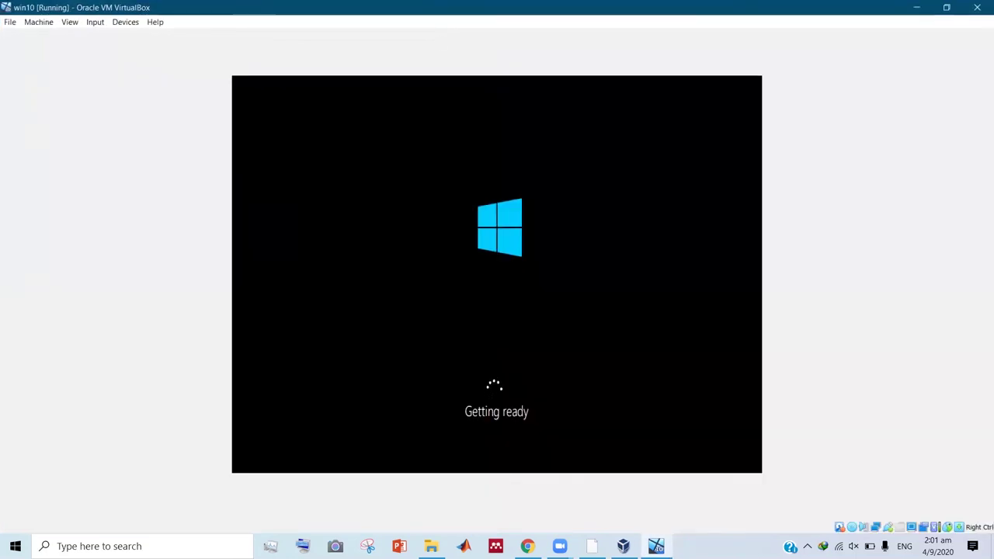
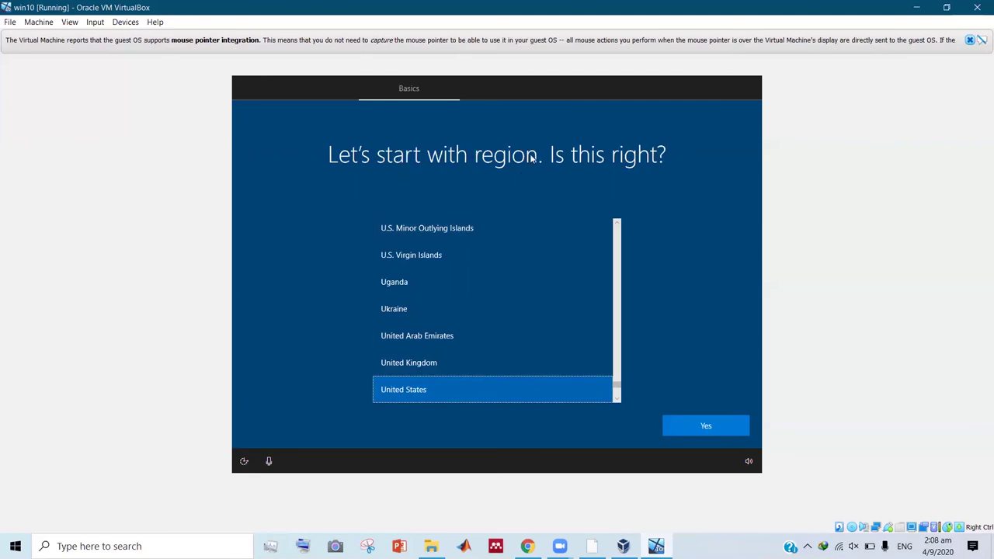
Step: Select Iraq from the region list and confirm it with Yes
scroll(479, 326, "up", 7)
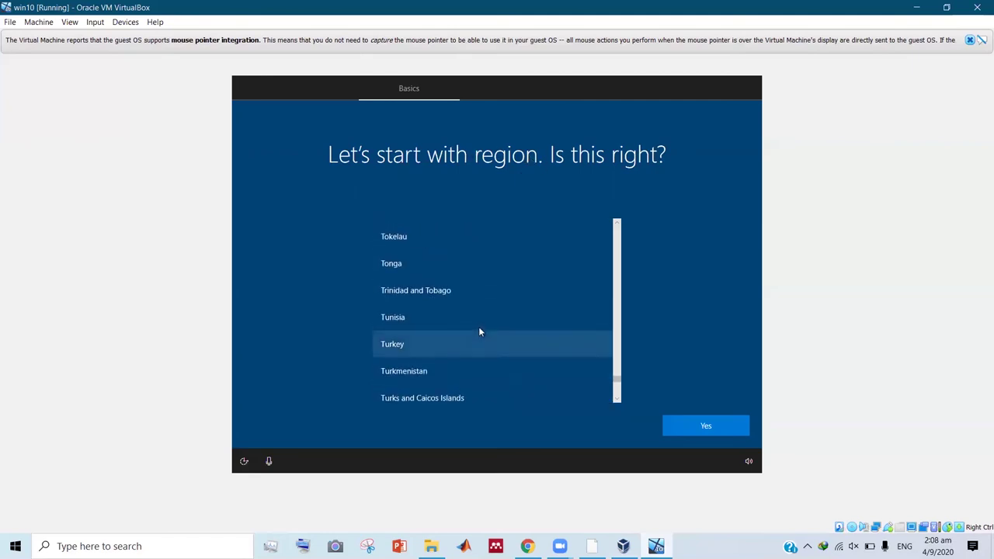
scroll(479, 336, "up", 8)
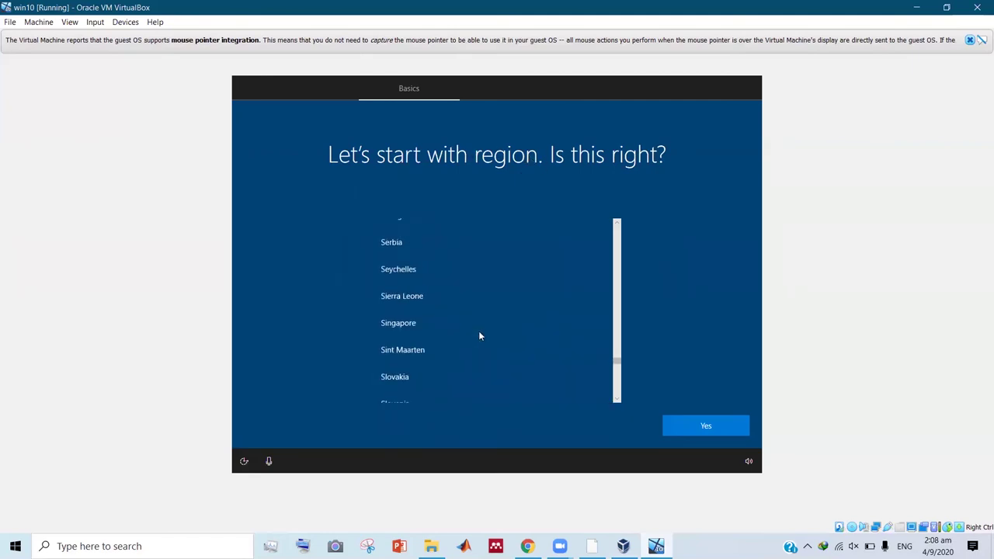
scroll(479, 335, "up", 4)
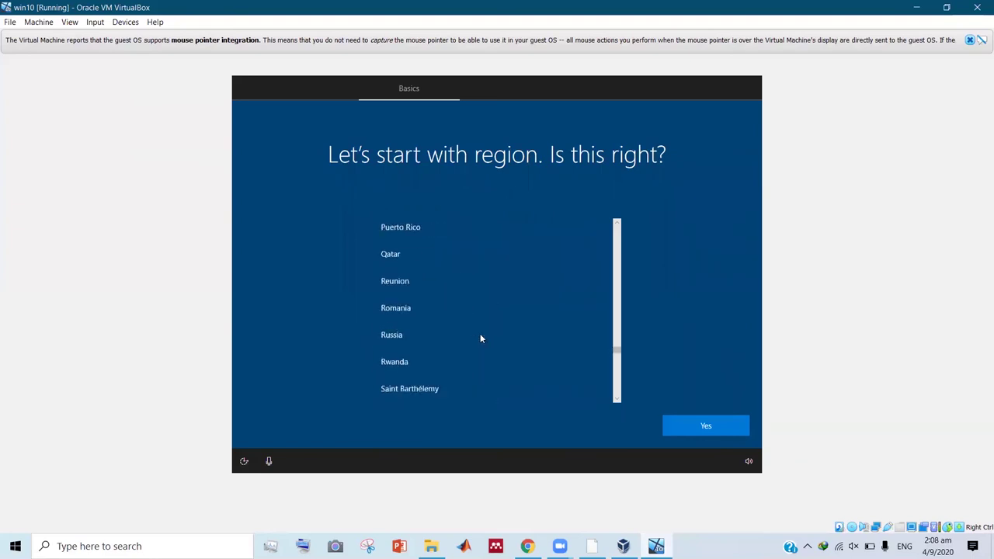
scroll(480, 339, "up", 3)
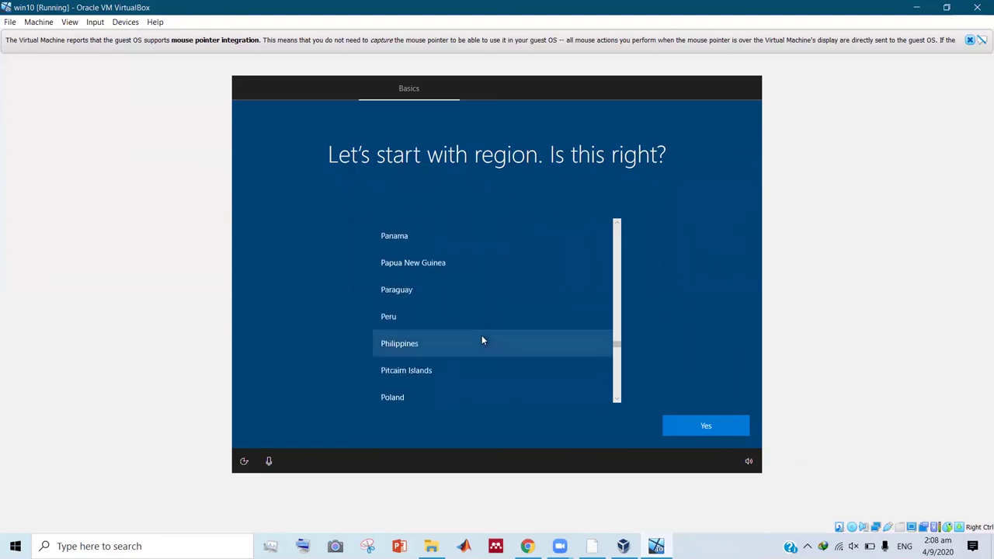
scroll(482, 340, "down", 4)
scroll(482, 340, "up", 4)
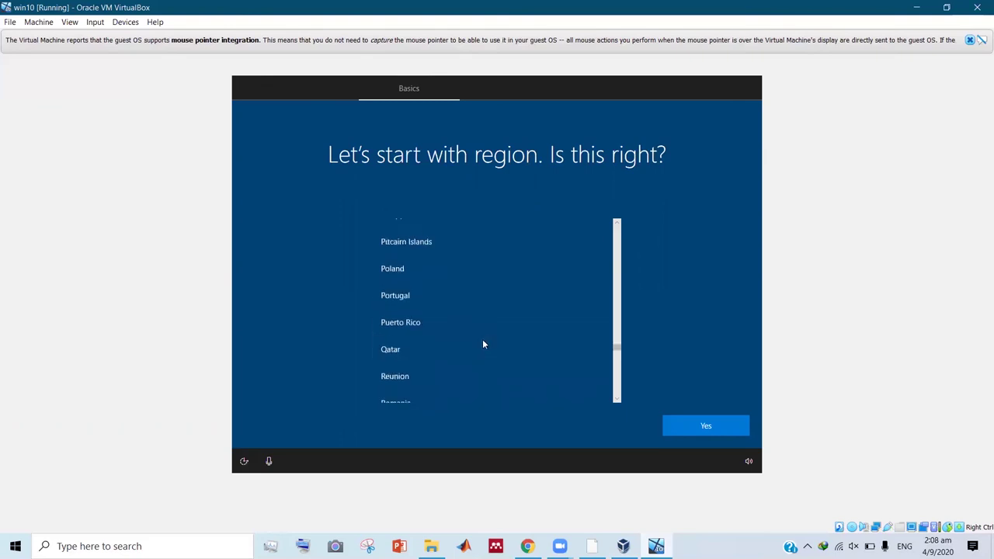
scroll(482, 340, "up", 5)
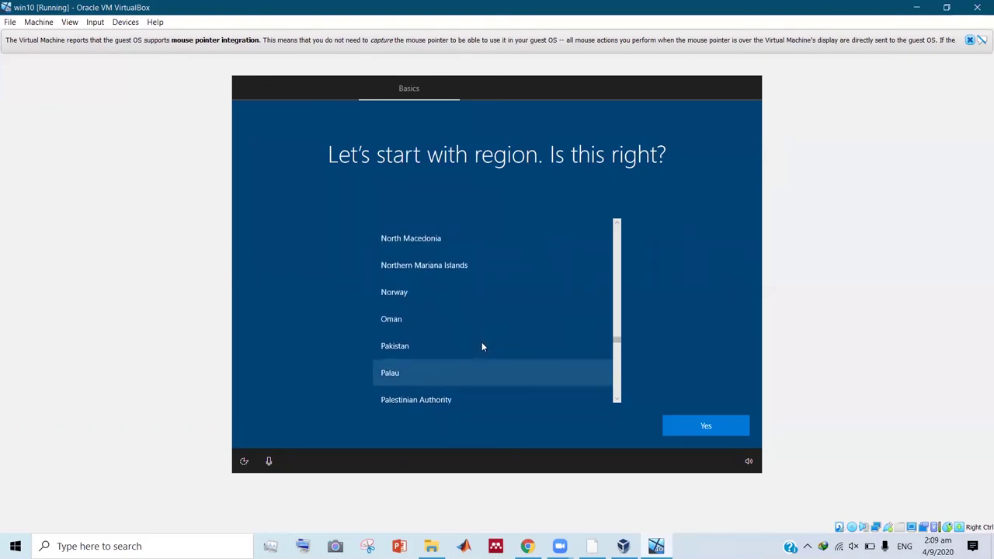
scroll(483, 347, "up", 4)
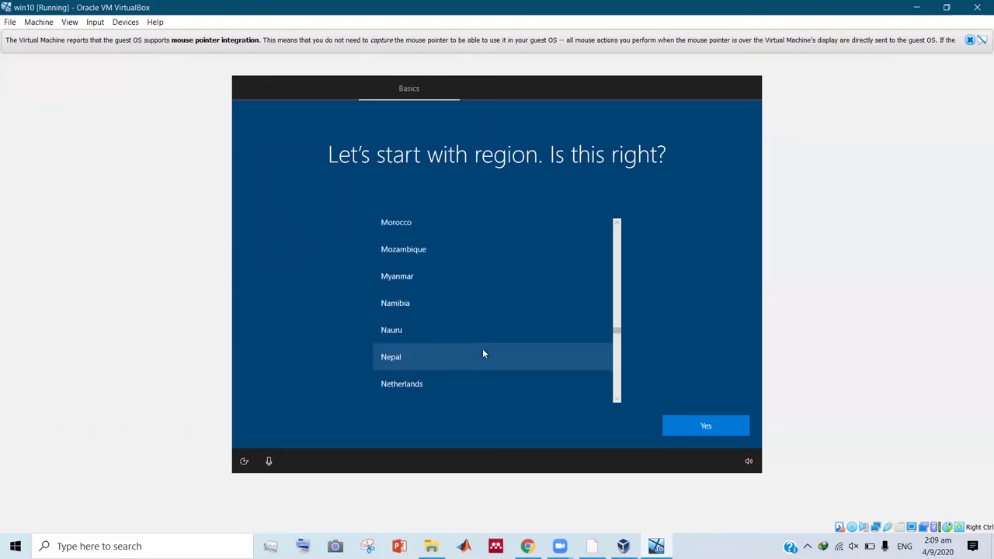
scroll(483, 353, "up", 3)
scroll(484, 357, "down", 5)
scroll(483, 361, "up", 5)
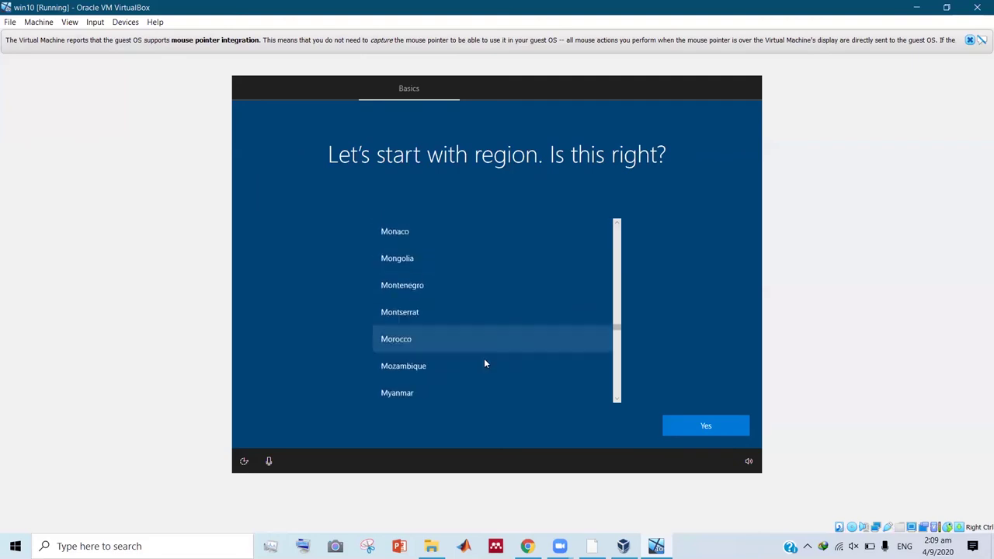
scroll(484, 362, "up", 10)
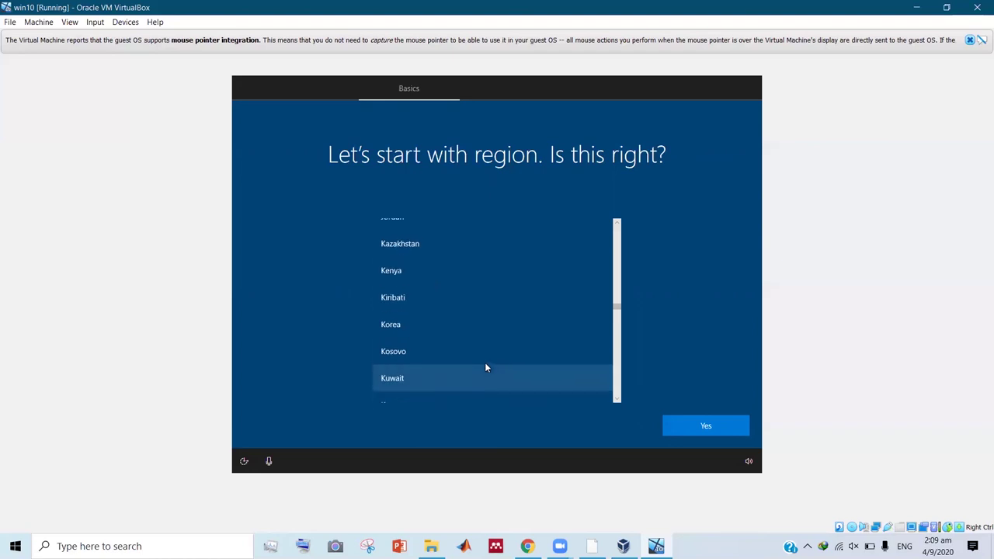
scroll(468, 355, "up", 2)
left_click(407, 247)
left_click(699, 428)
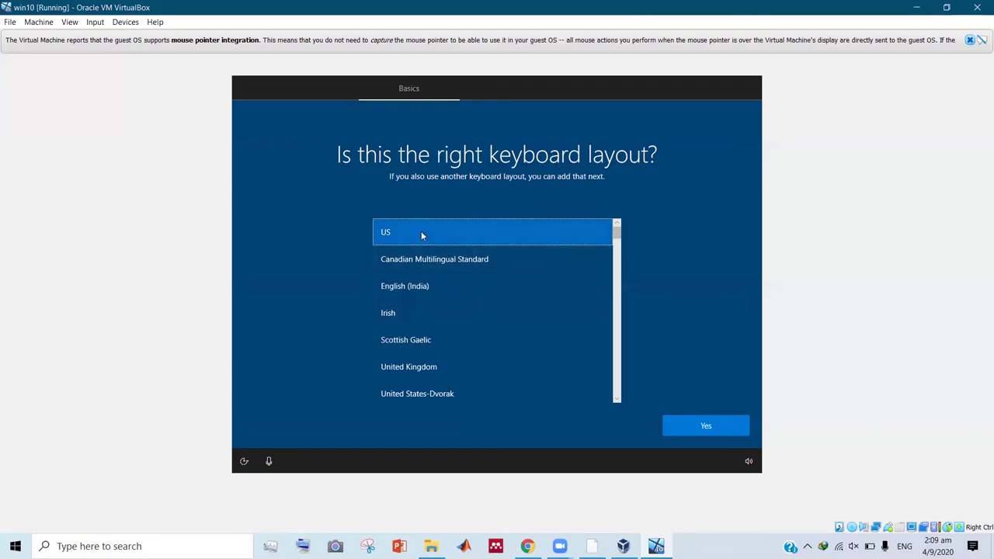
Step: Keep US as the keyboard layout and confirm it with Yes
scroll(457, 317, "down", 3)
scroll(454, 321, "down", 8)
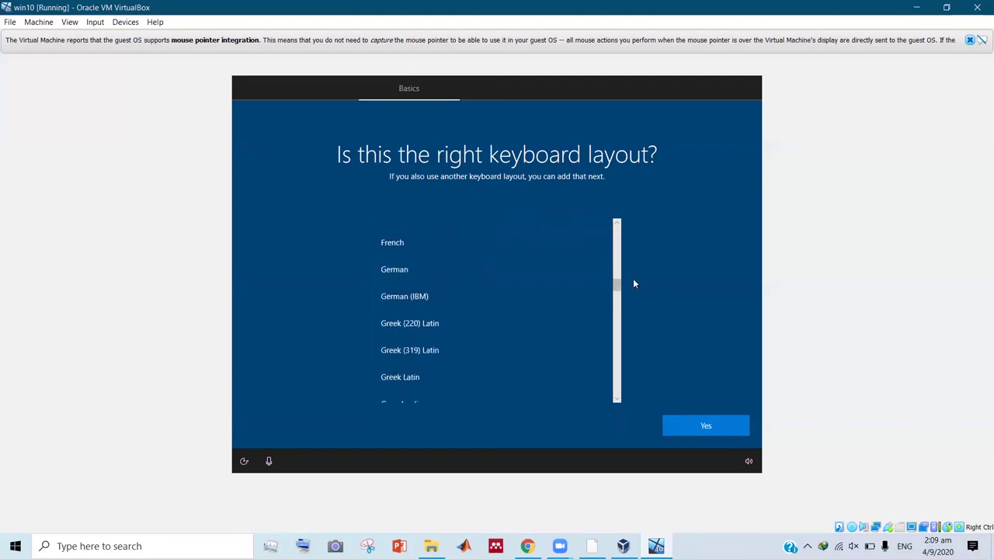
left_click_drag(619, 288, 621, 227)
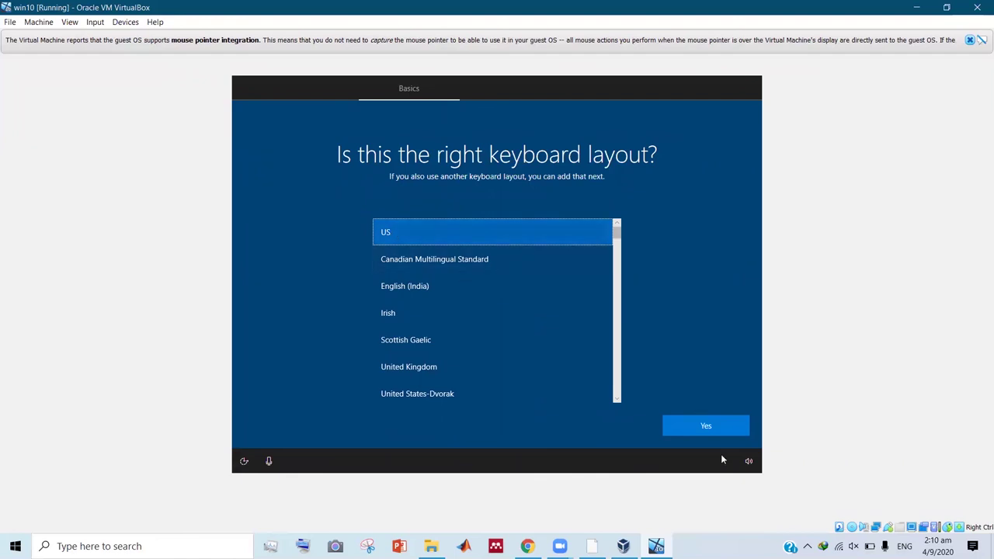
left_click(711, 425)
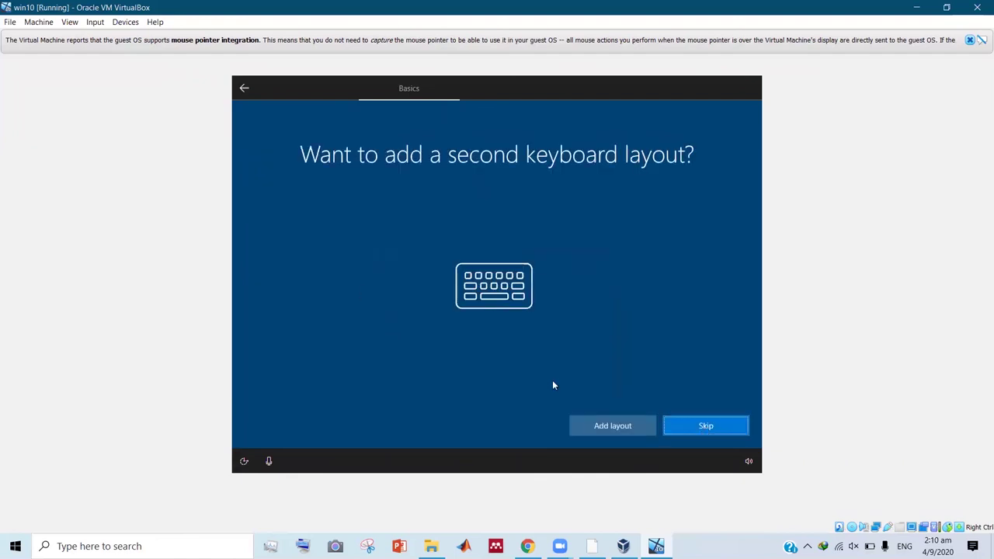
Step: Skip adding a second keyboard layout
left_click(713, 423)
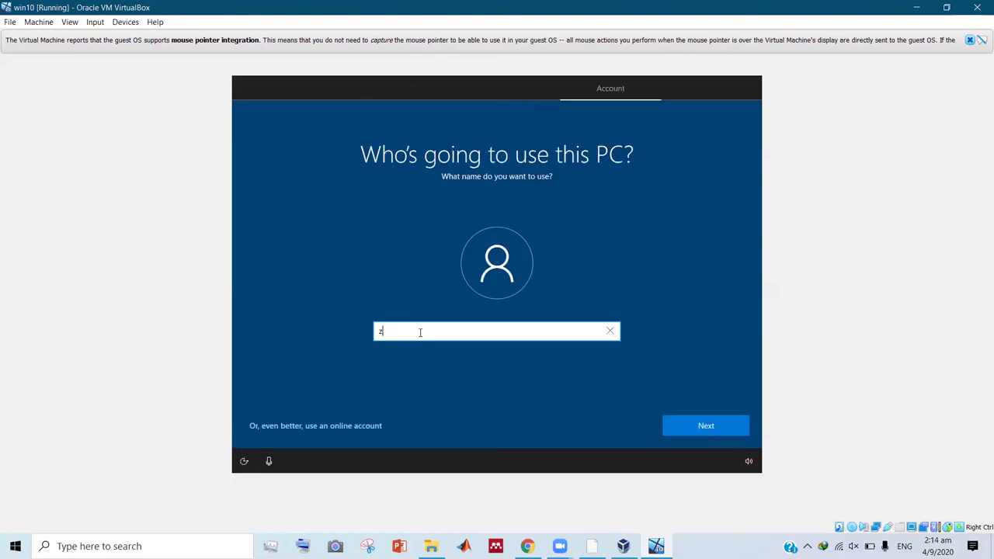
Step: Enter a local account name, then set and confirm the account password
type("ozo")
left_click(727, 430)
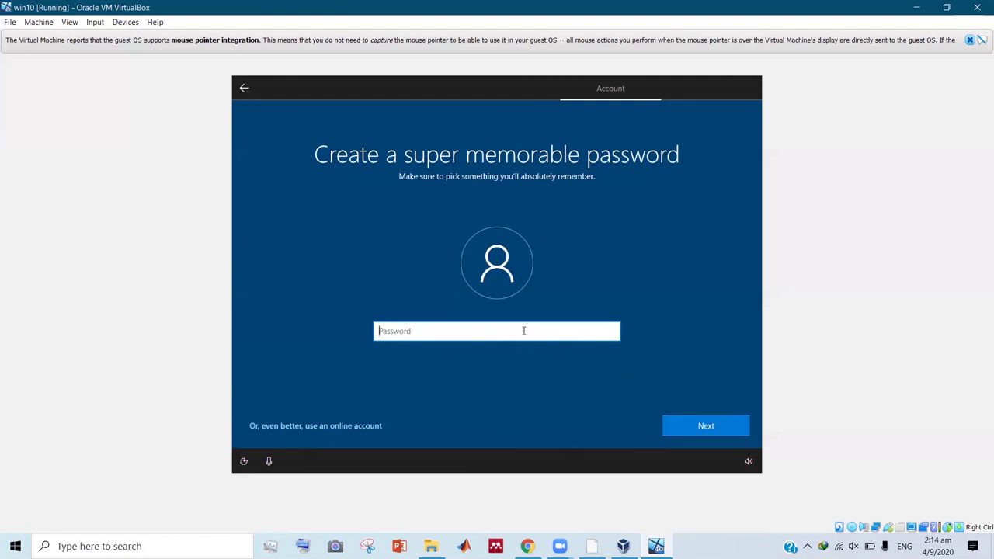
left_click(701, 426)
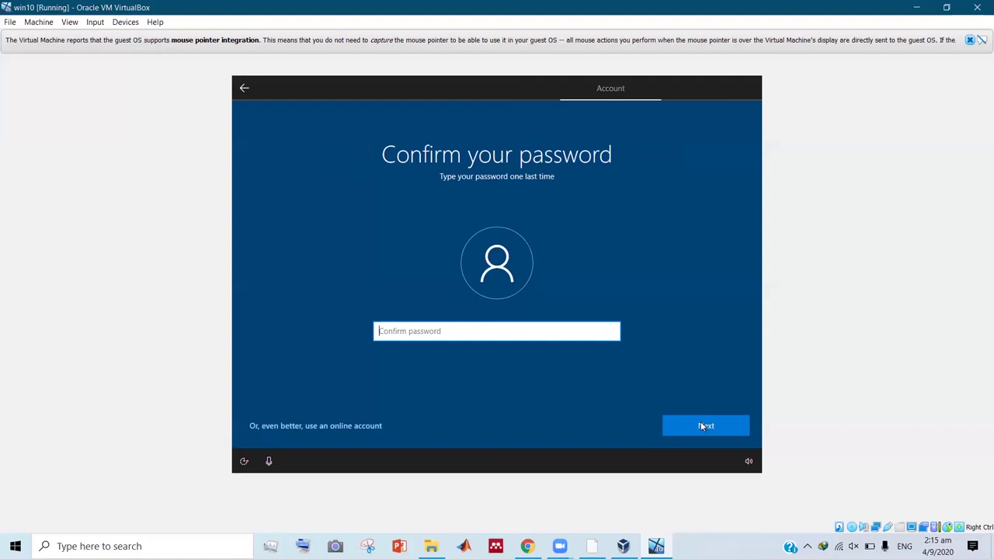
left_click(703, 426)
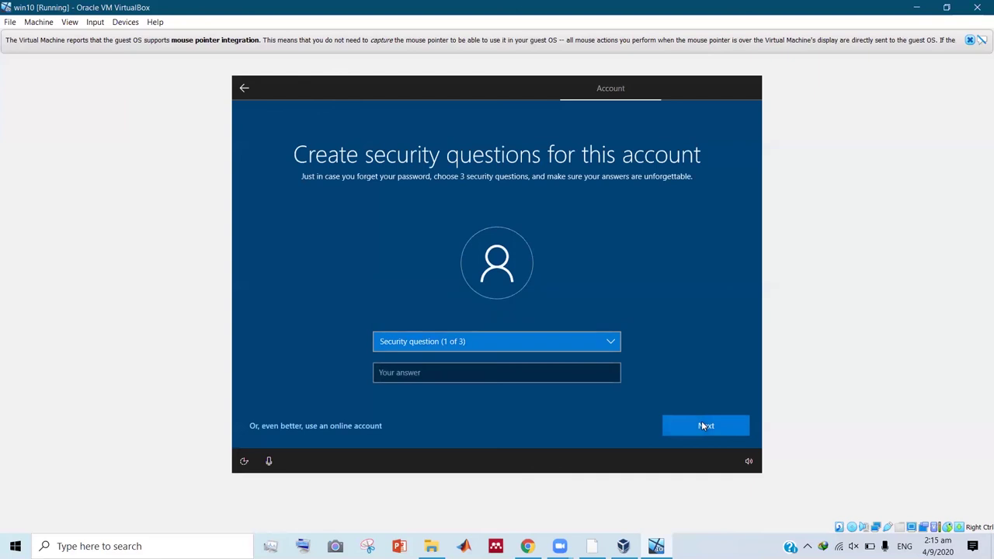
Step: Choose the first pet's name security question and enter its answer
left_click(426, 349)
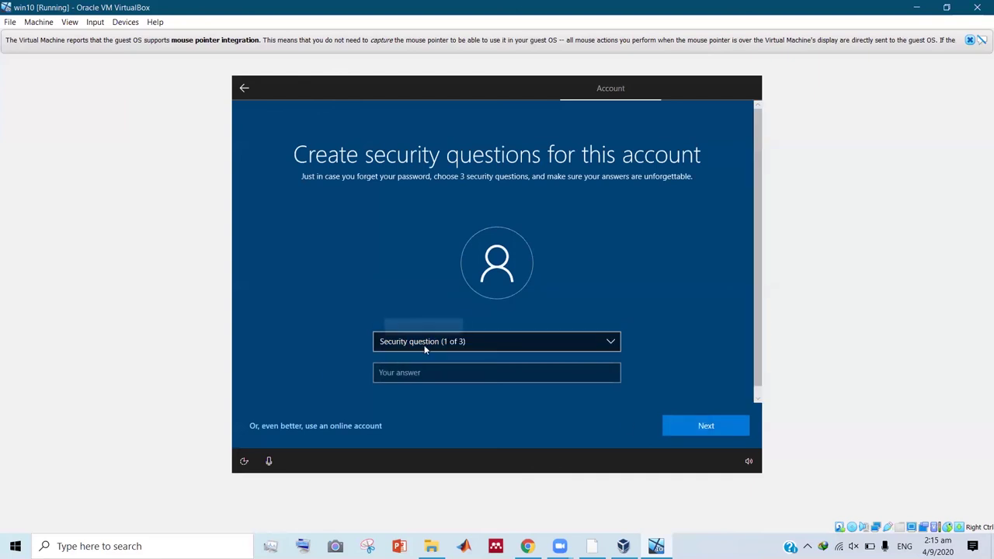
left_click(424, 345)
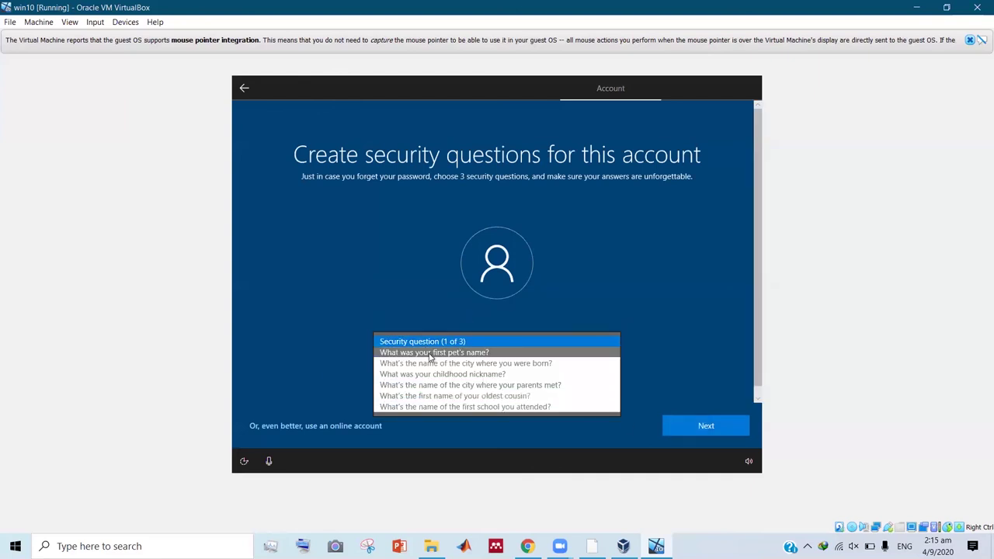
left_click(430, 354)
left_click(422, 376)
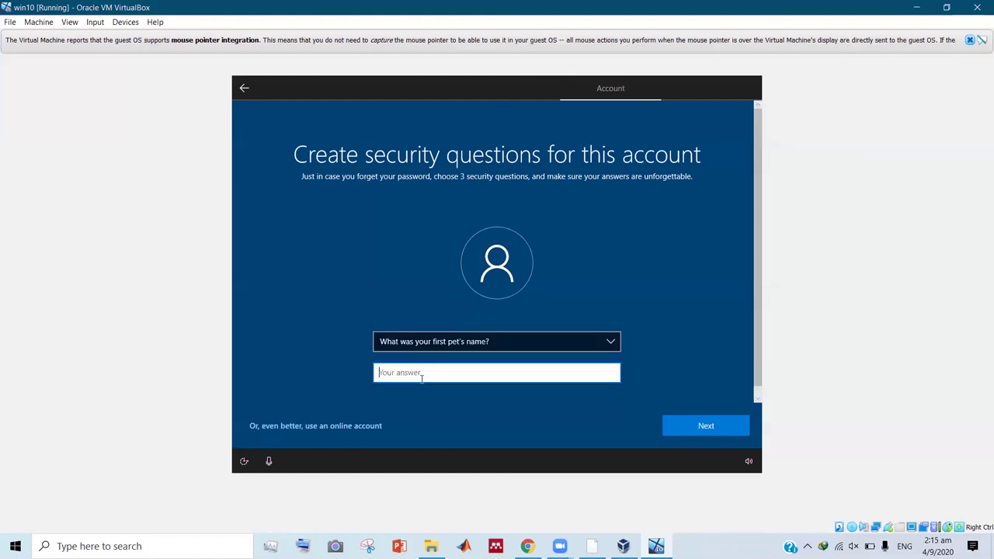
left_click(742, 429)
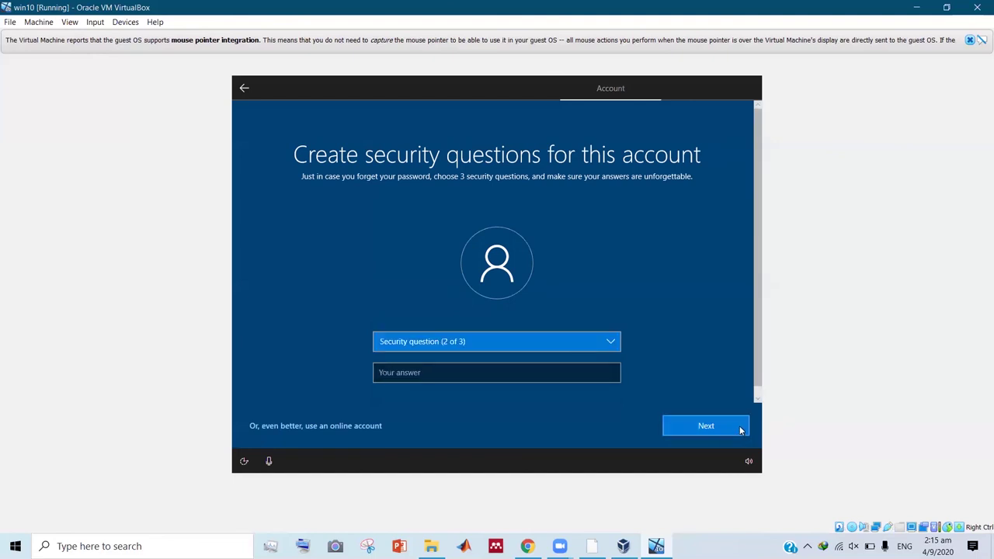
Step: Choose the childhood nickname security question and enter its answer
left_click(400, 376)
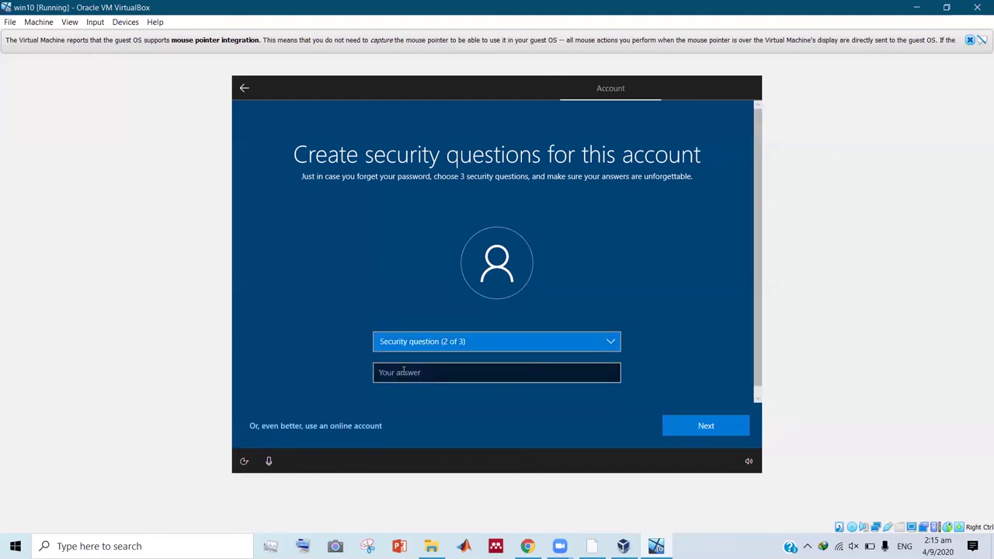
left_click(418, 346)
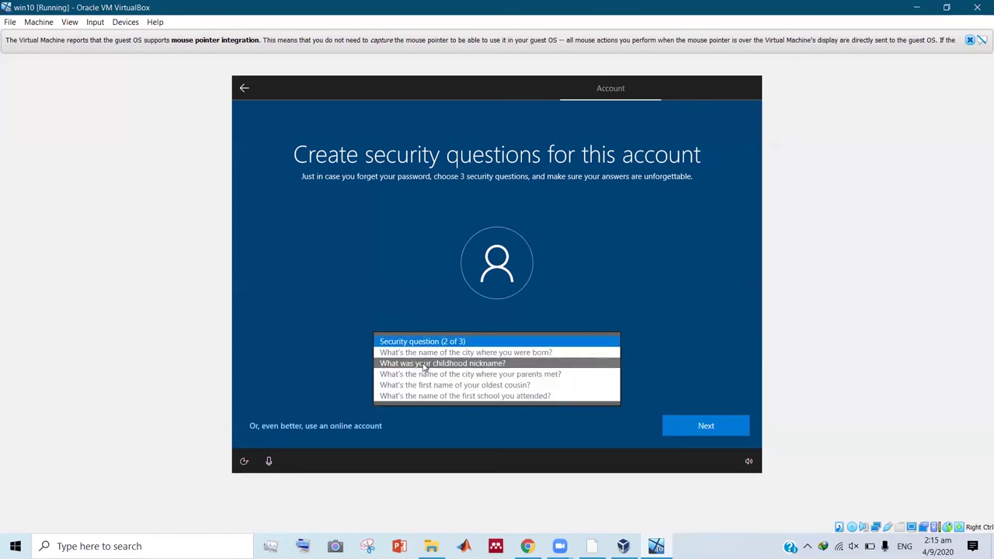
left_click(425, 363)
left_click(424, 373)
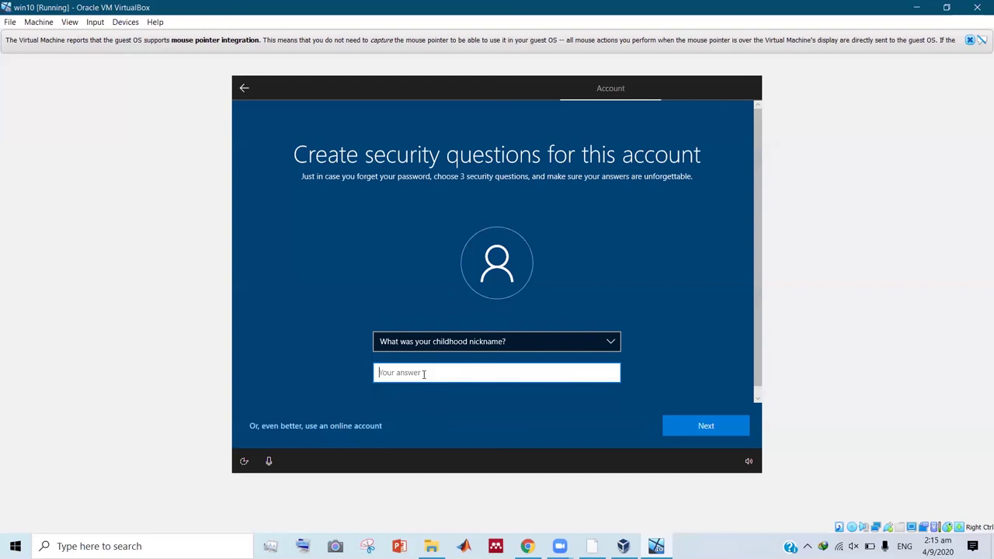
left_click(706, 426)
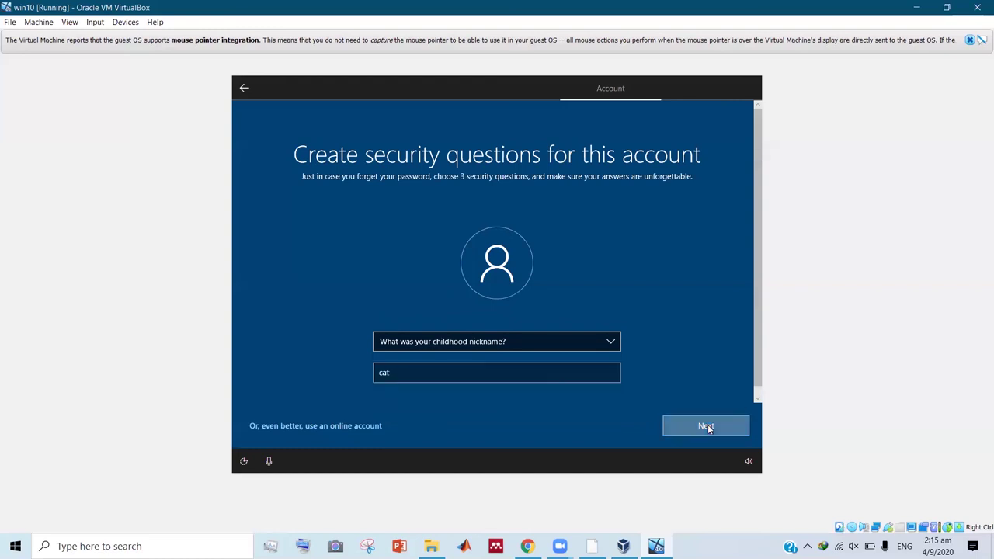
Step: Choose the birth city security question, enter its answer, and finish the account step
left_click(443, 339)
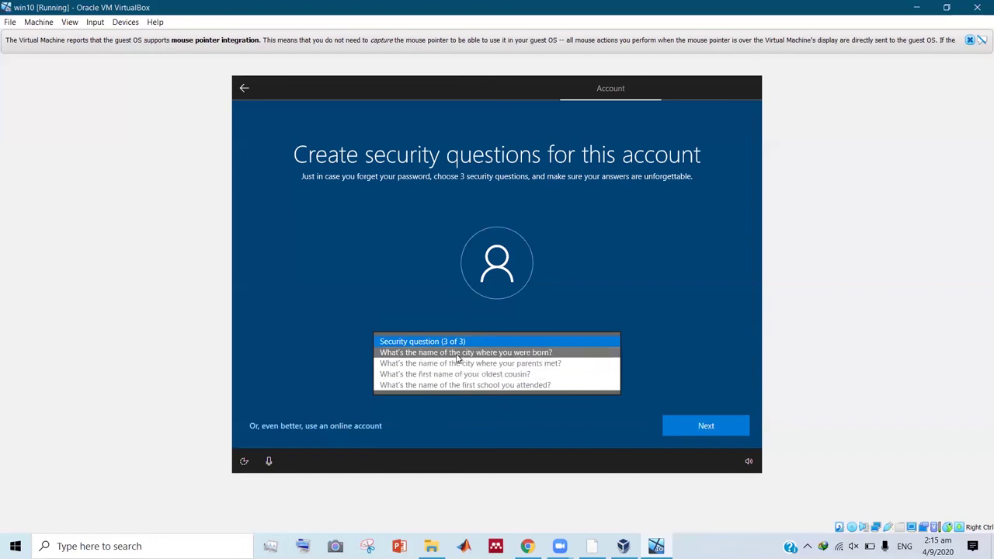
left_click(457, 355)
left_click(449, 374)
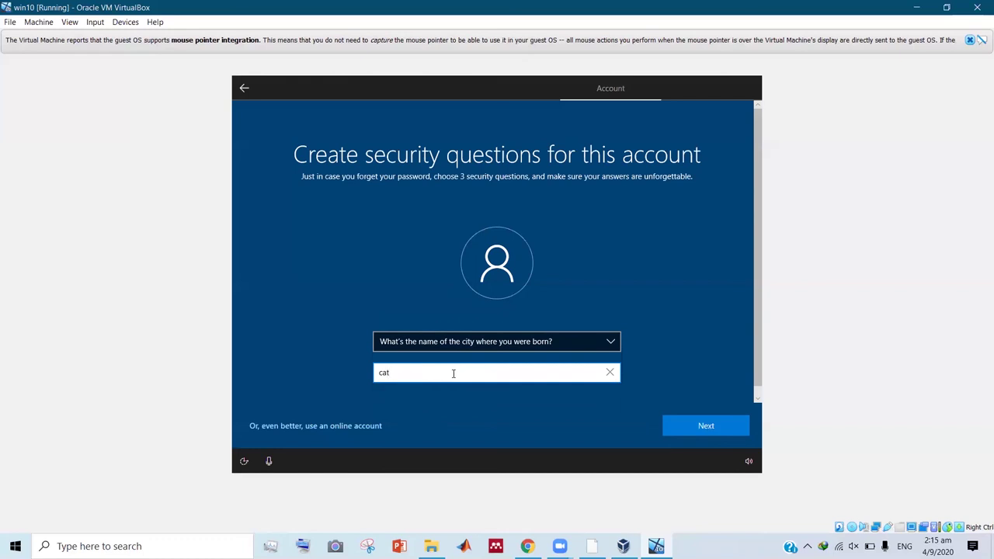
left_click(699, 432)
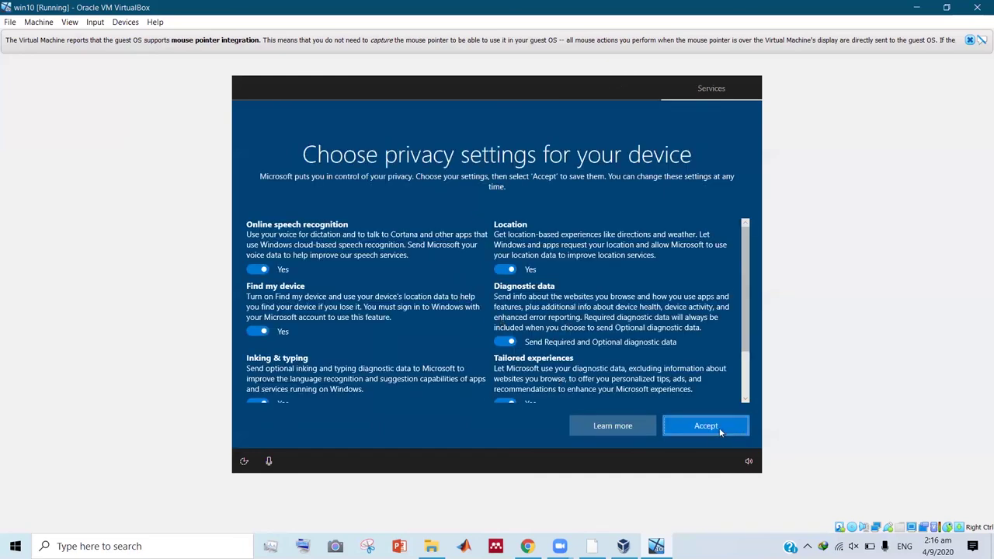
Step: Accept the privacy settings with their default Yes options
left_click(718, 431)
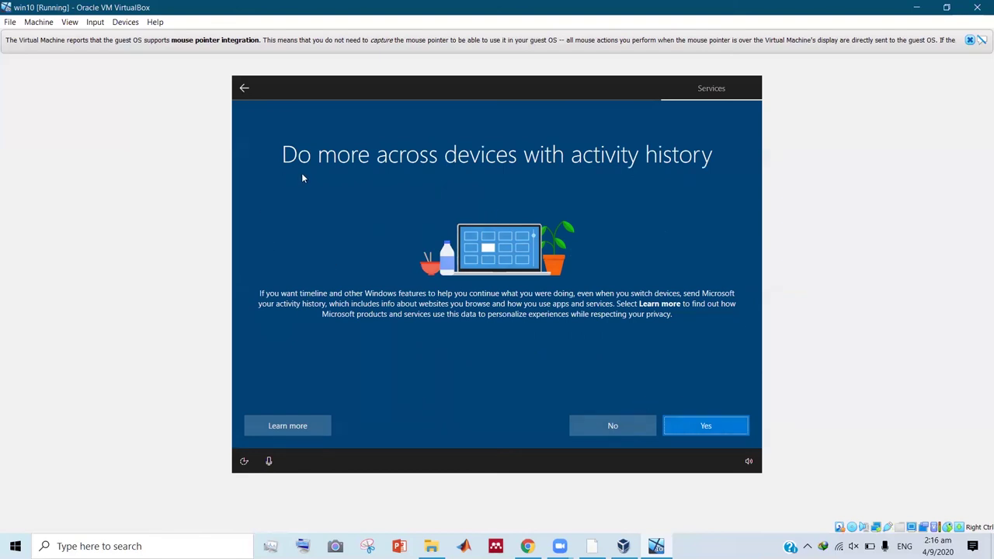
Step: Answer No to sending activity history to Microsoft
left_click(623, 429)
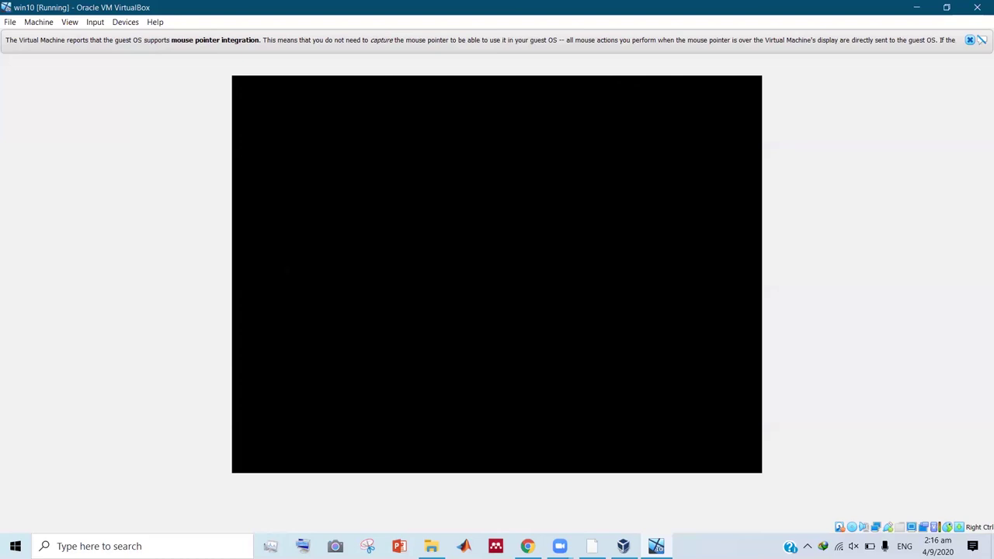
Step: Close the mouse pointer integration banner while Windows finishes setting up
left_click(971, 40)
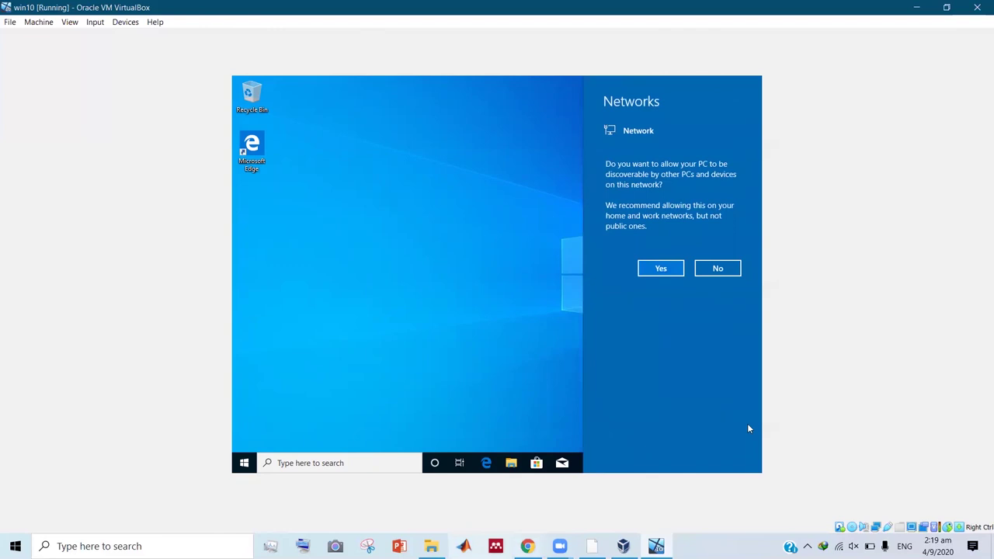
Step: Dismiss the network discoverability prompt, then refresh the Windows 10 desktop
left_click(528, 351)
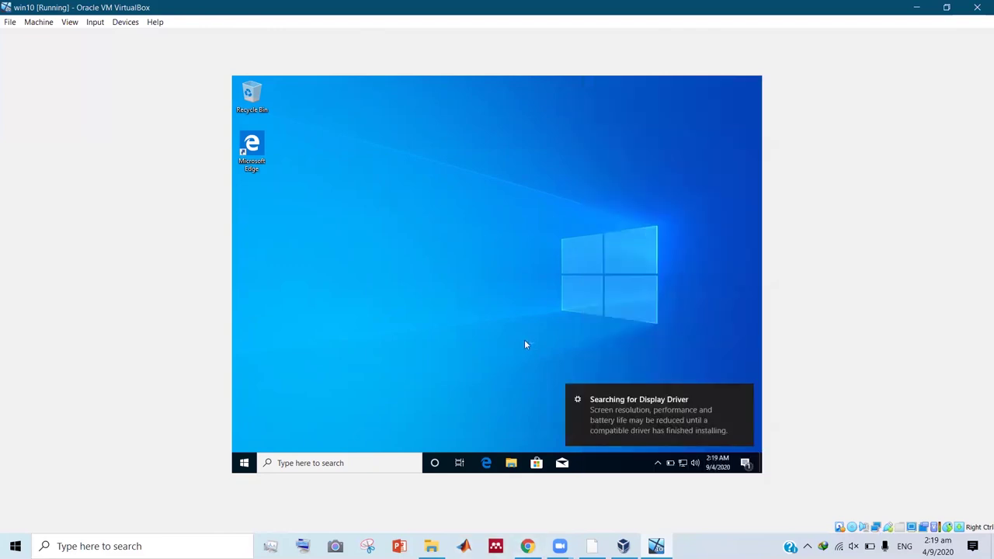
right_click(496, 233)
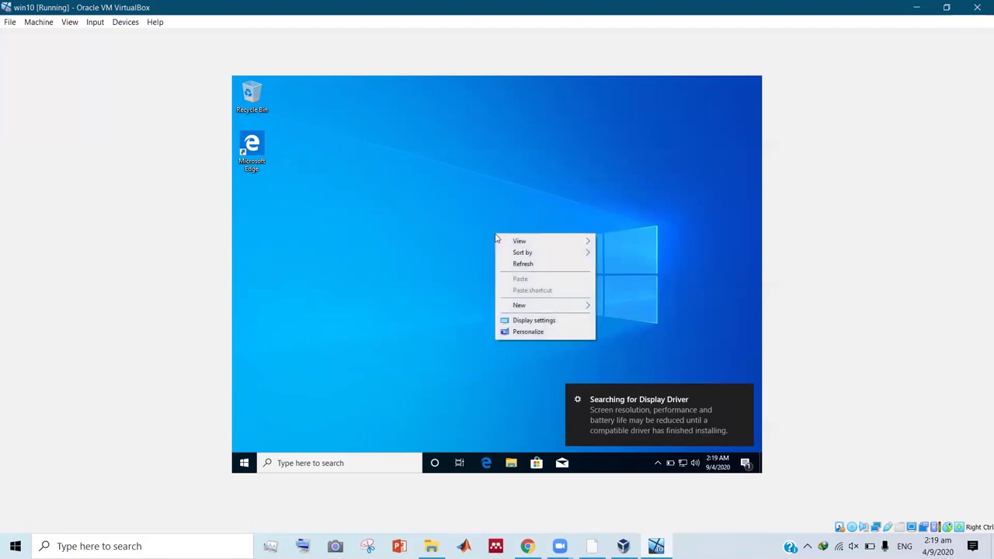
left_click(533, 266)
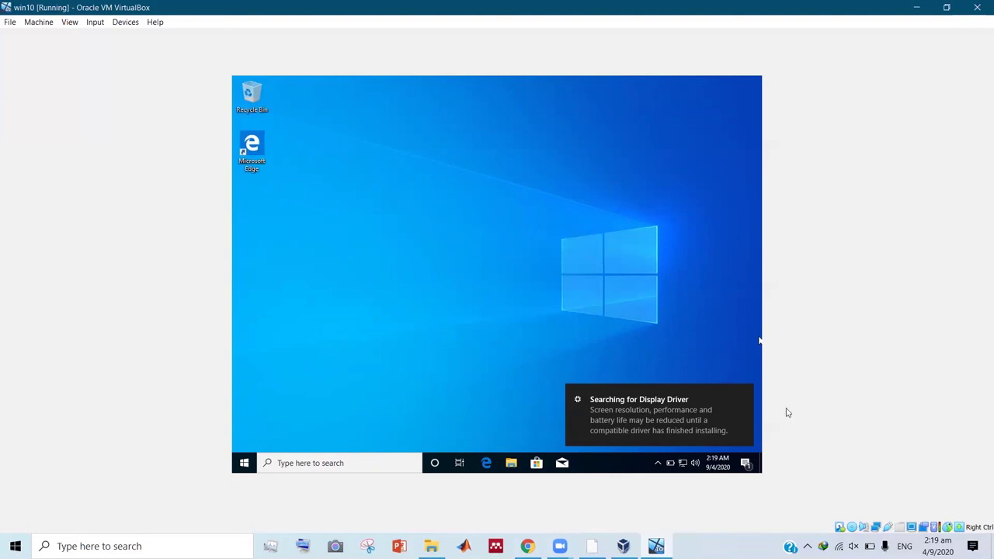